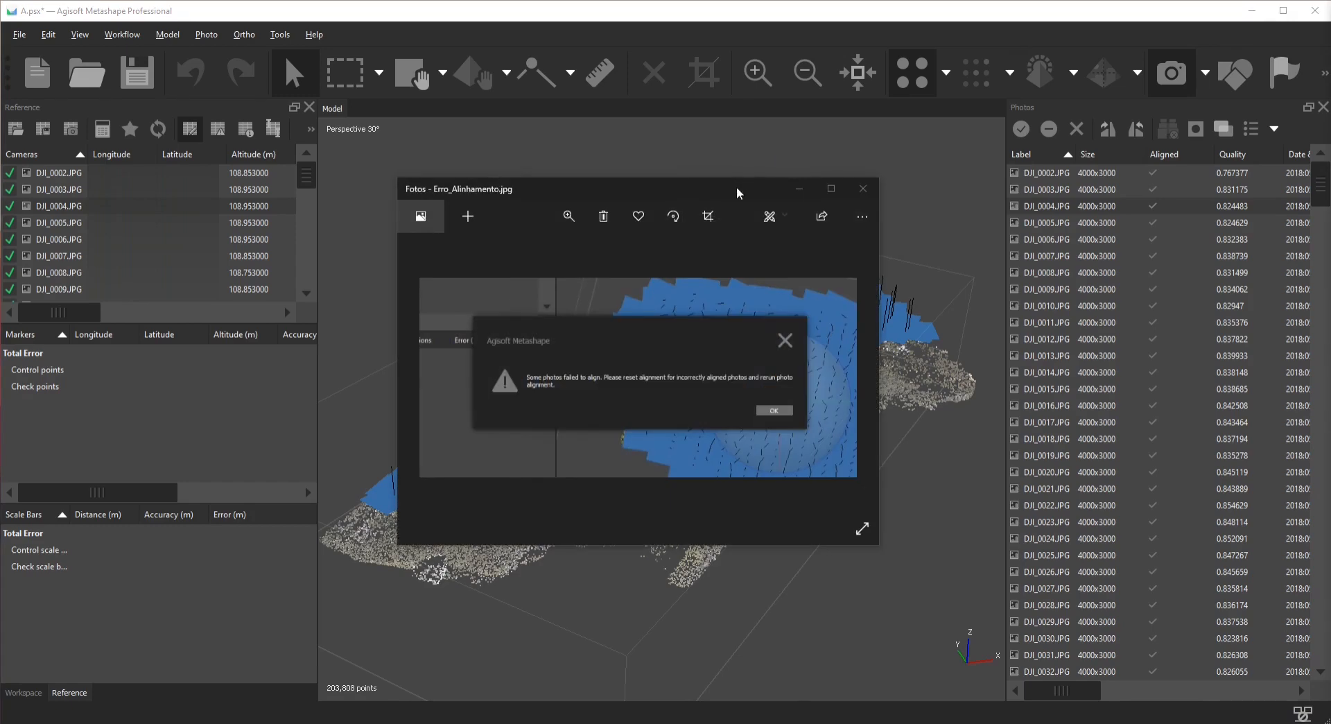
# - Enlarge the Erro_Alinhamento.jpg image, read the alignment error message, and close the image
pyautogui.moveTo(733, 189); pyautogui.dragTo(704, 237)
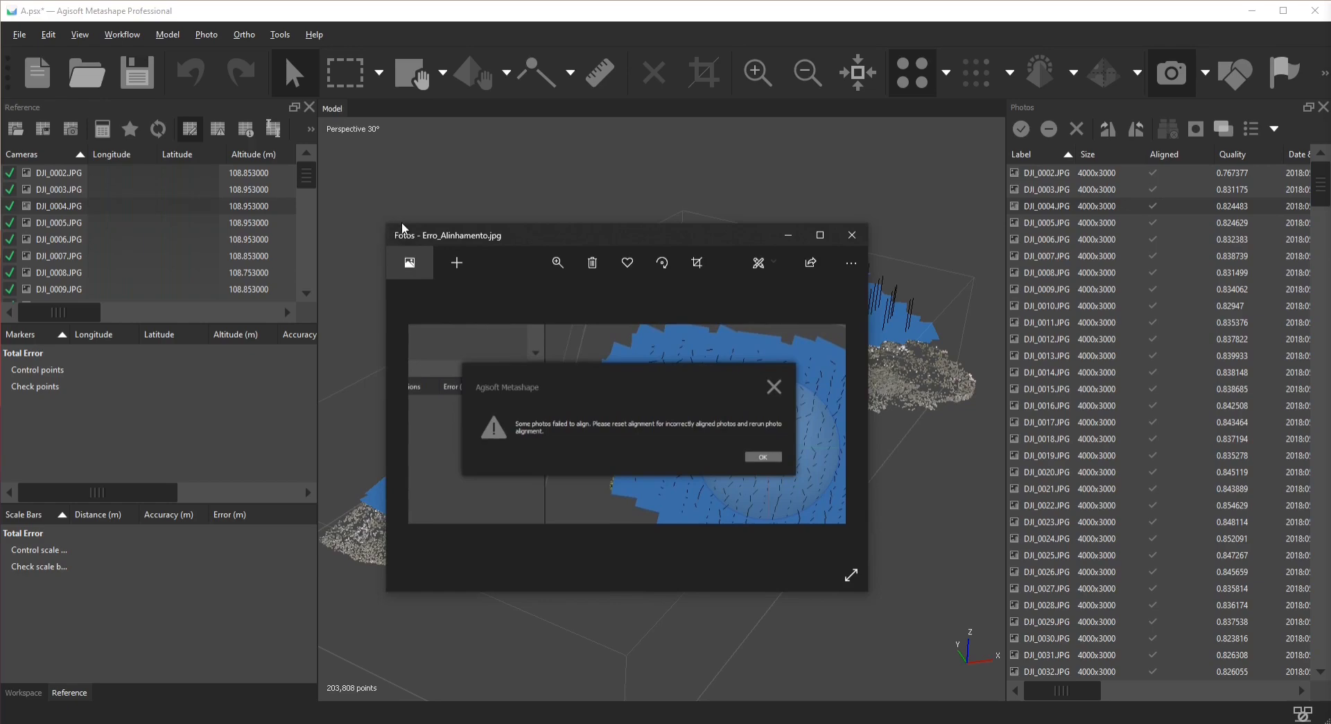
pyautogui.moveTo(641, 233); pyautogui.dragTo(2, 289)
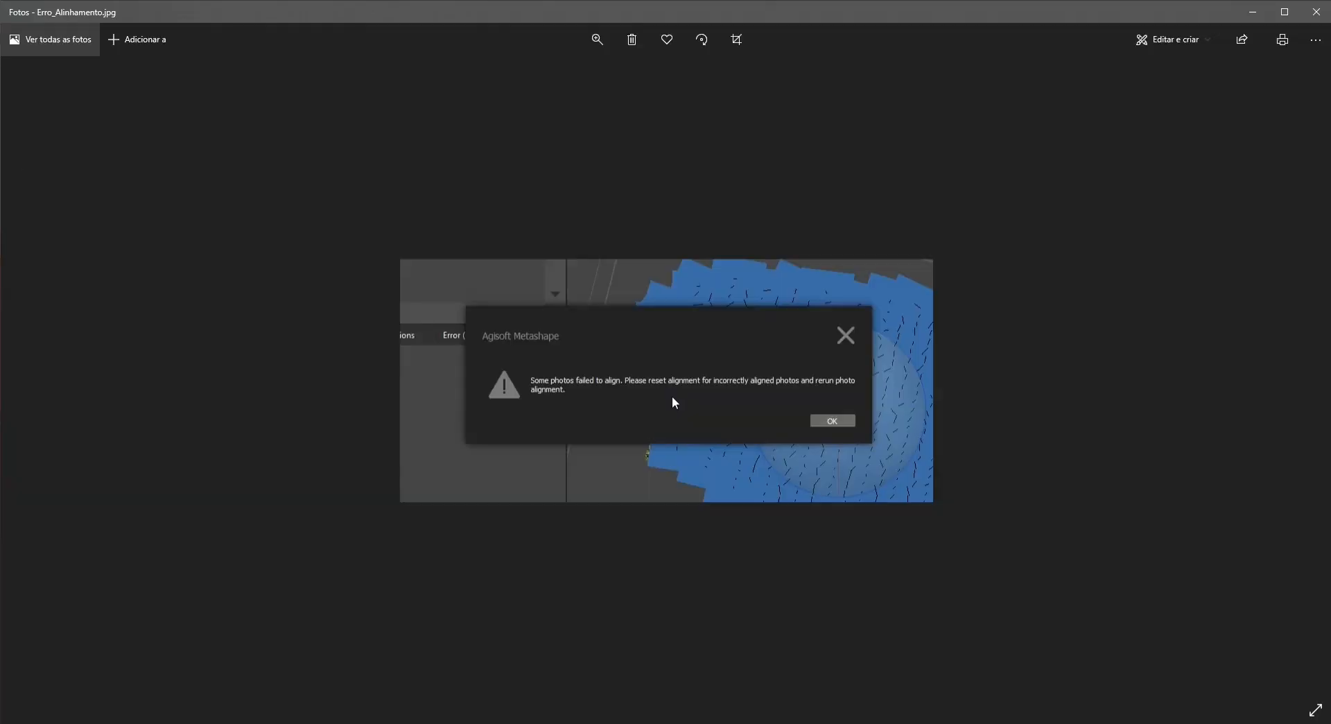
pyautogui.scroll(6, 650, 407)
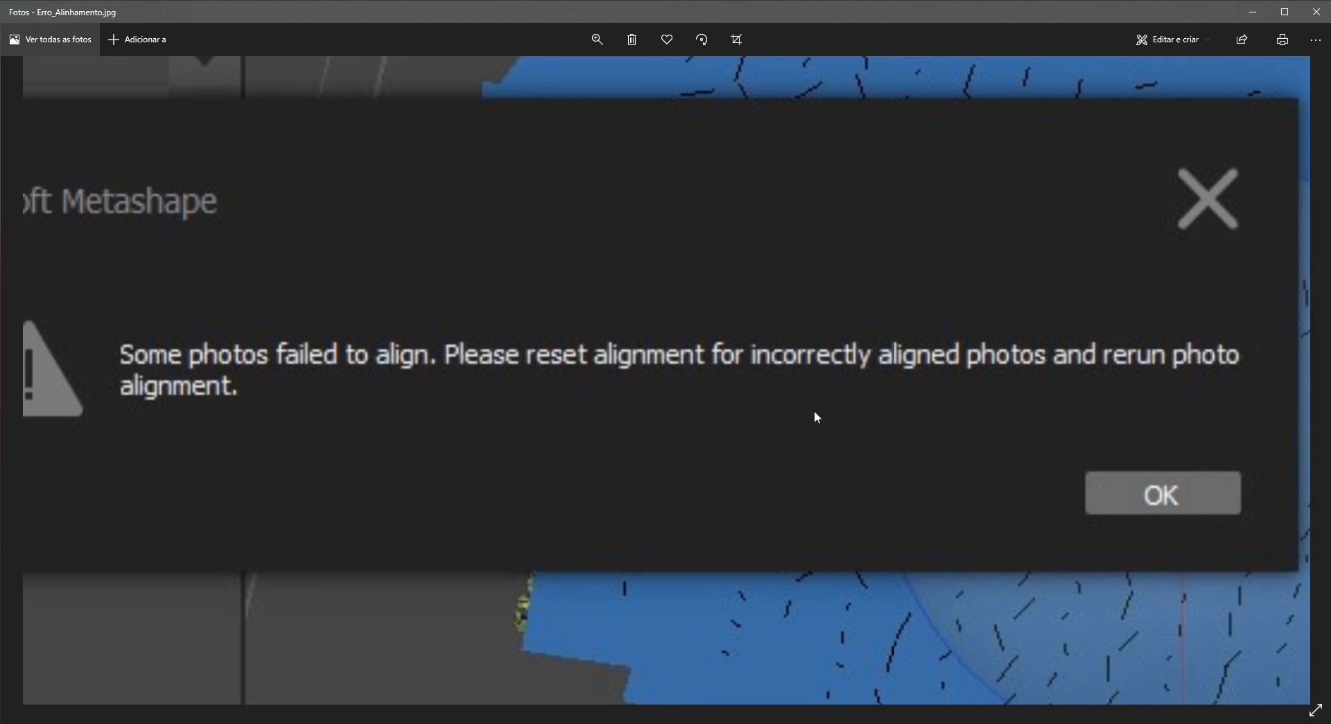
pyautogui.doubleClick(688, 376)
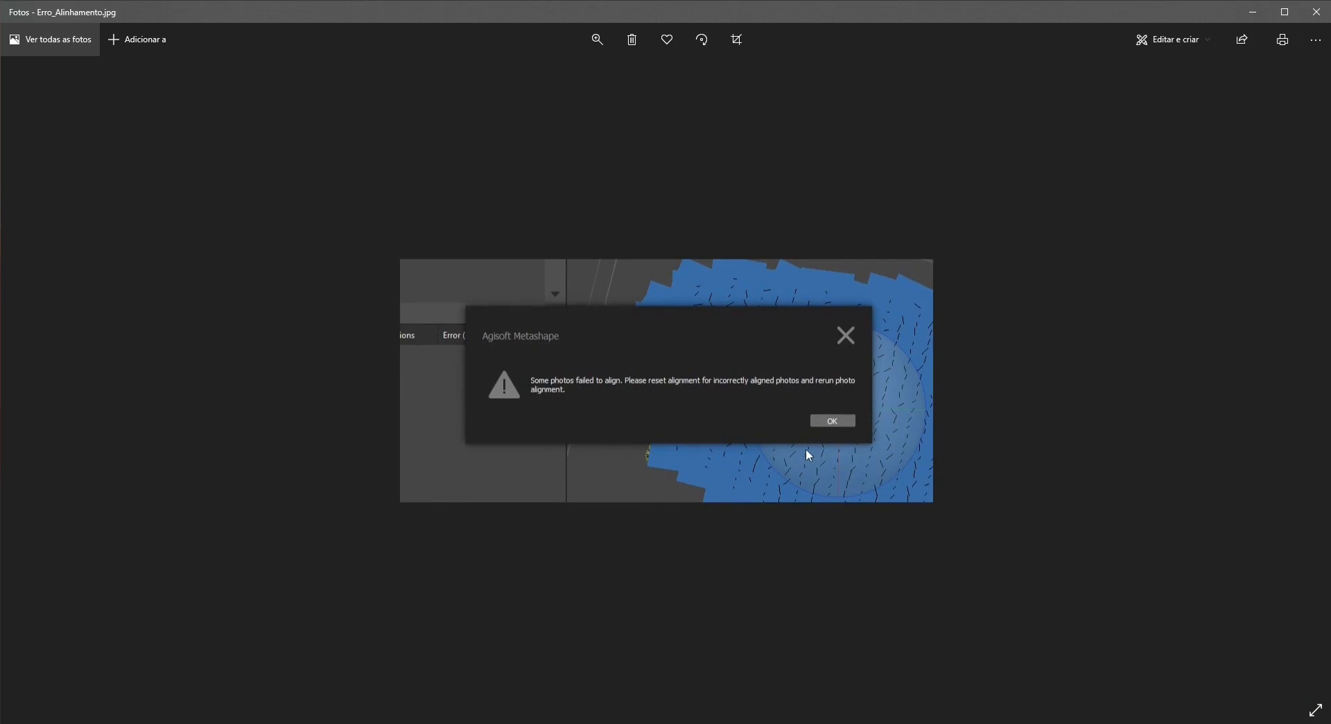
pyautogui.doubleClick(639, 444)
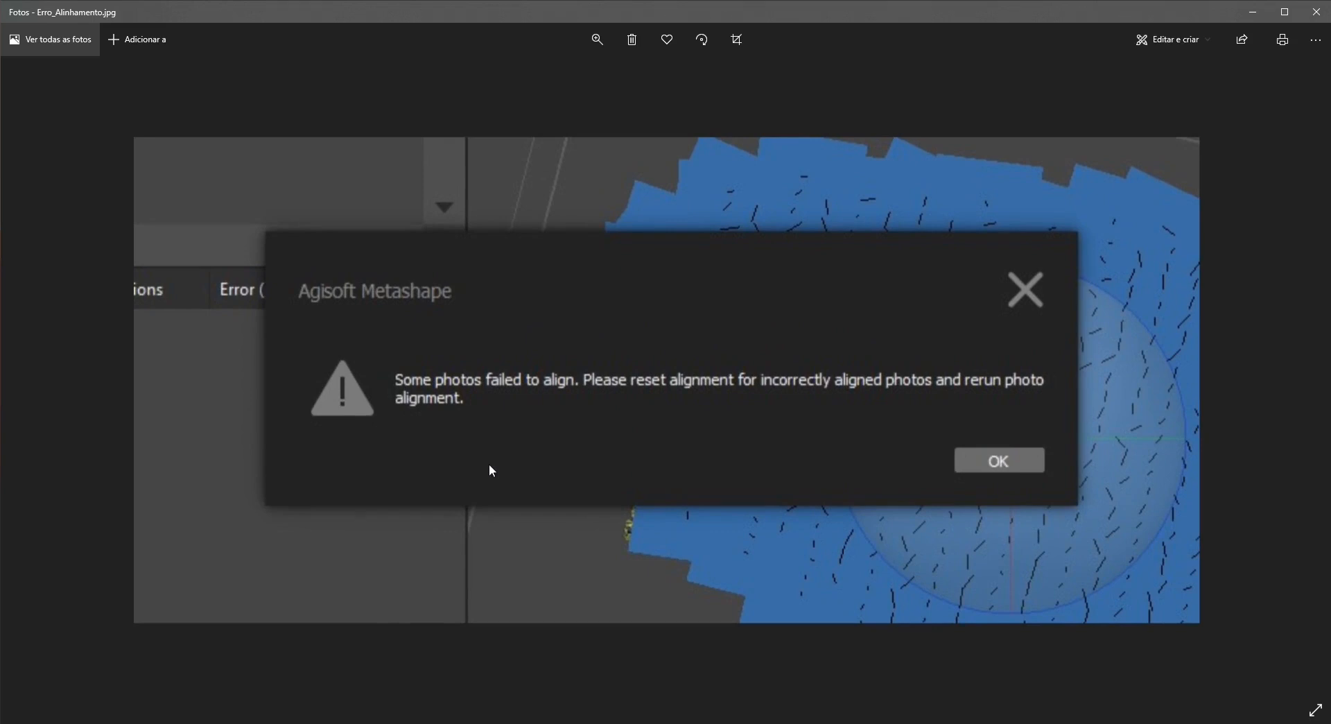
pyautogui.click(1310, 14)
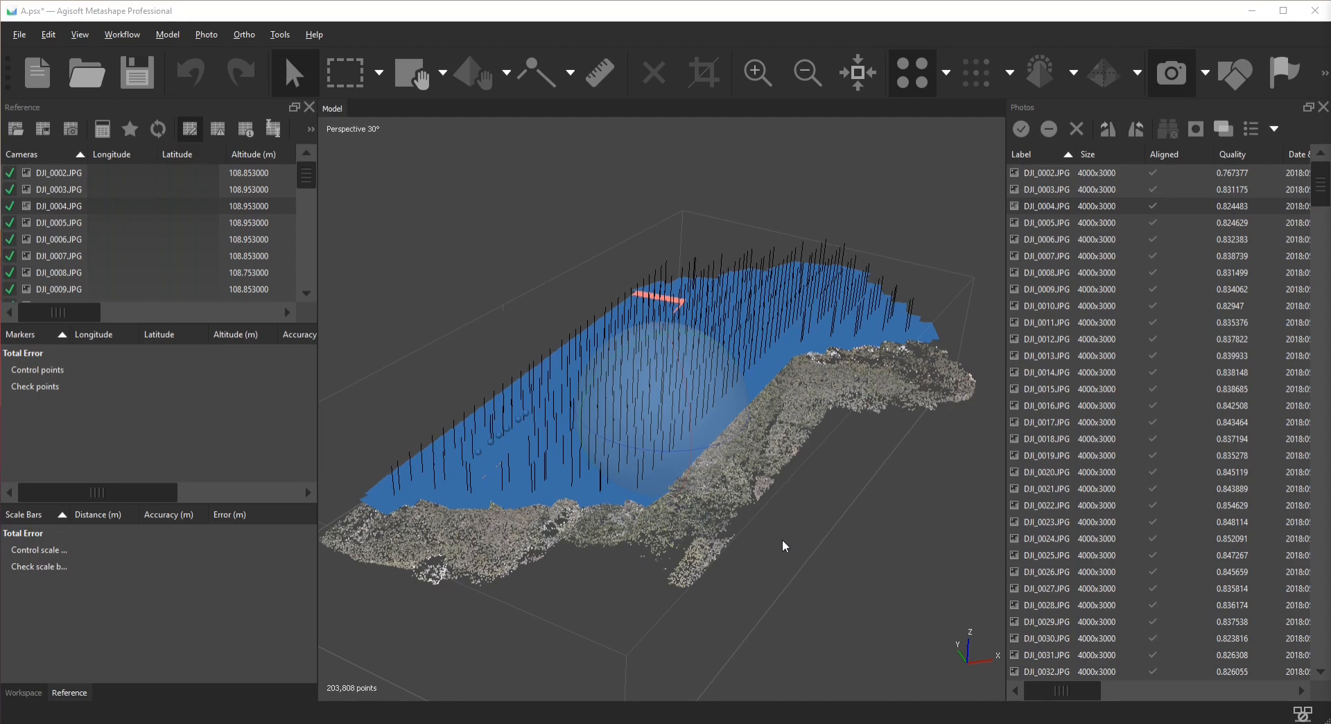
# - View the matches of photo DJI_0036.JPG and review its list of matching photos with their total, valid and invalid counts
pyautogui.scroll(-2, 1058, 424)
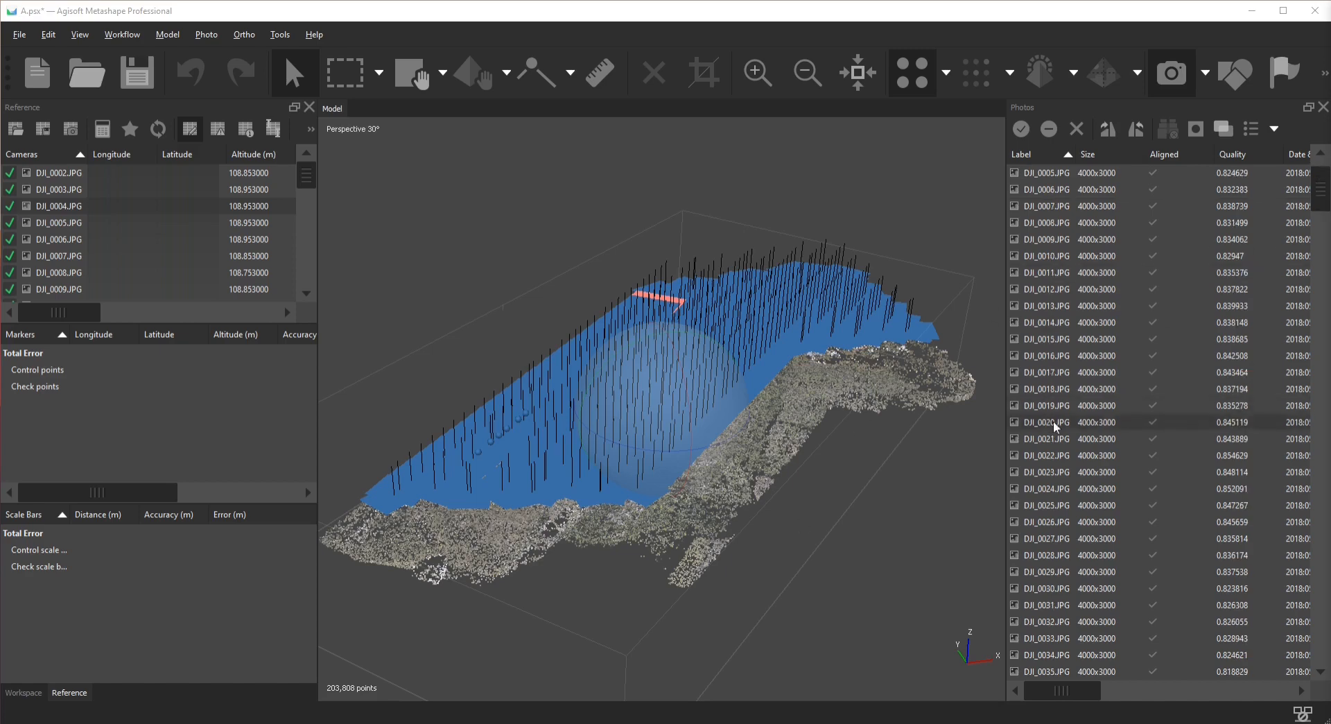
pyautogui.scroll(-1, 1071, 547)
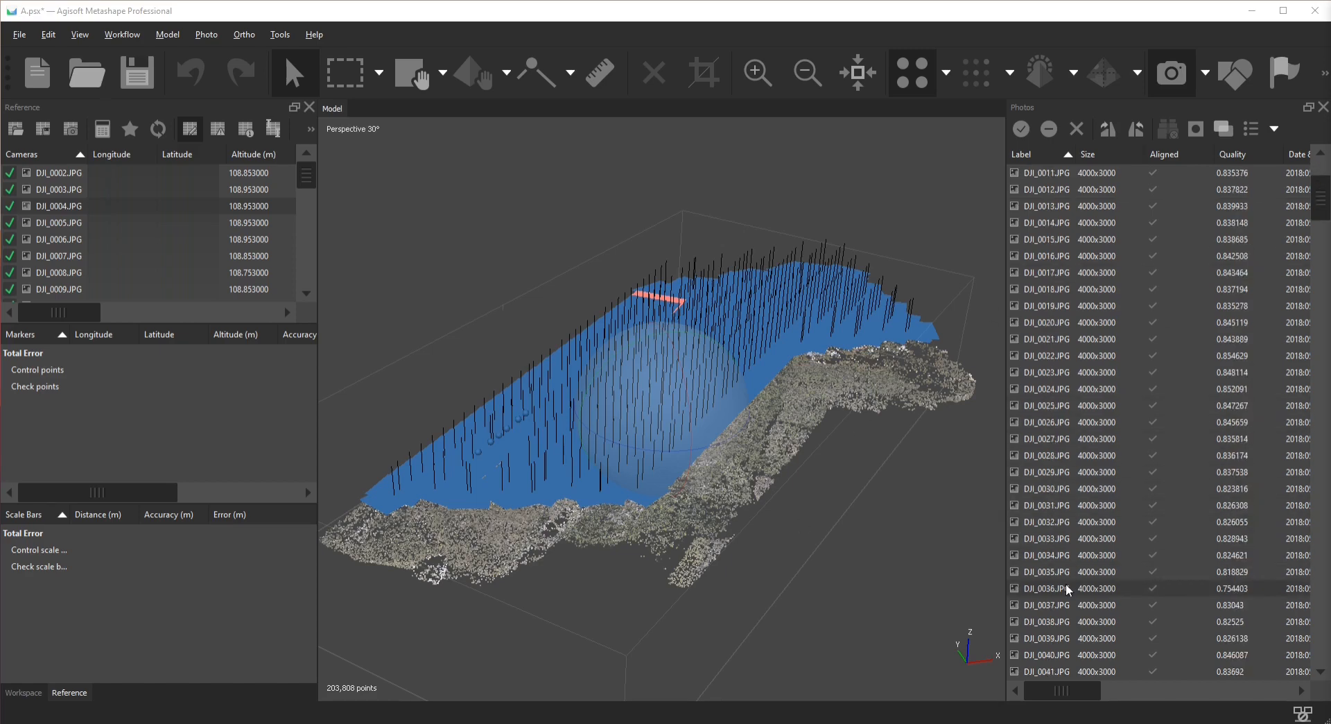
pyautogui.click(1067, 589)
pyautogui.rightClick(1066, 591)
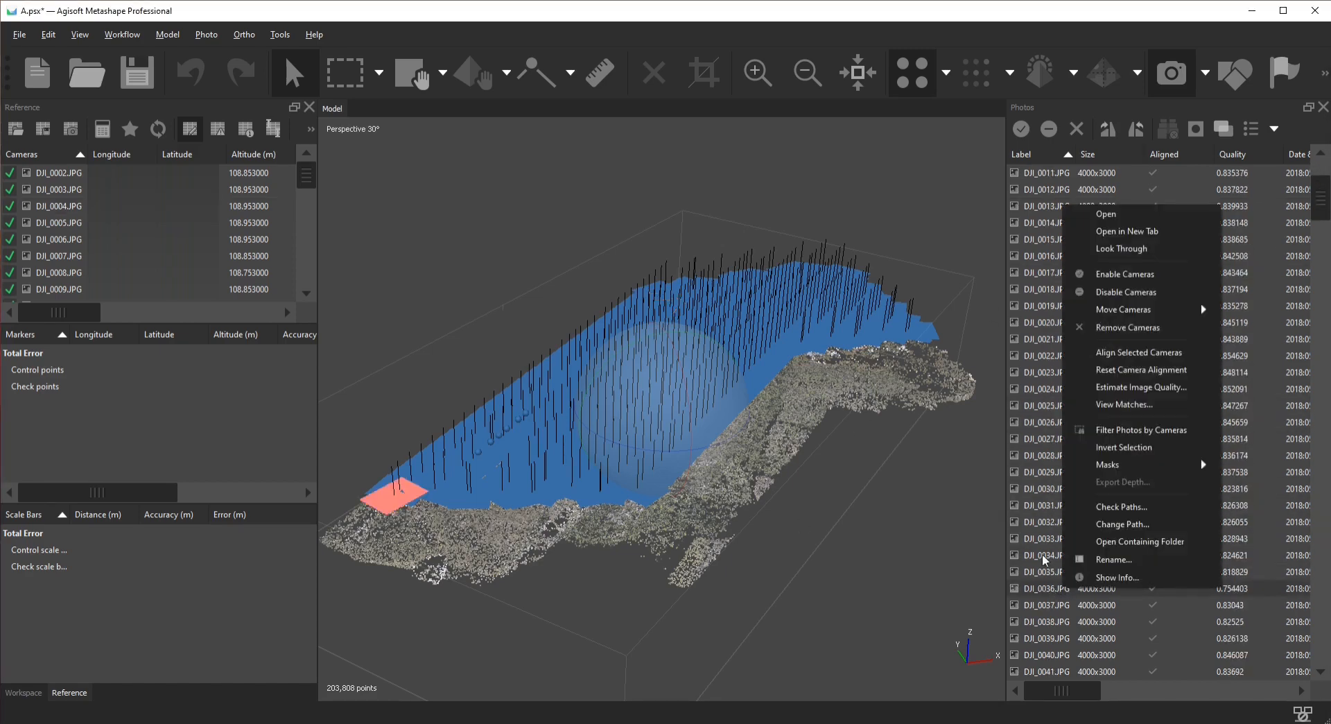
pyautogui.click(1148, 108)
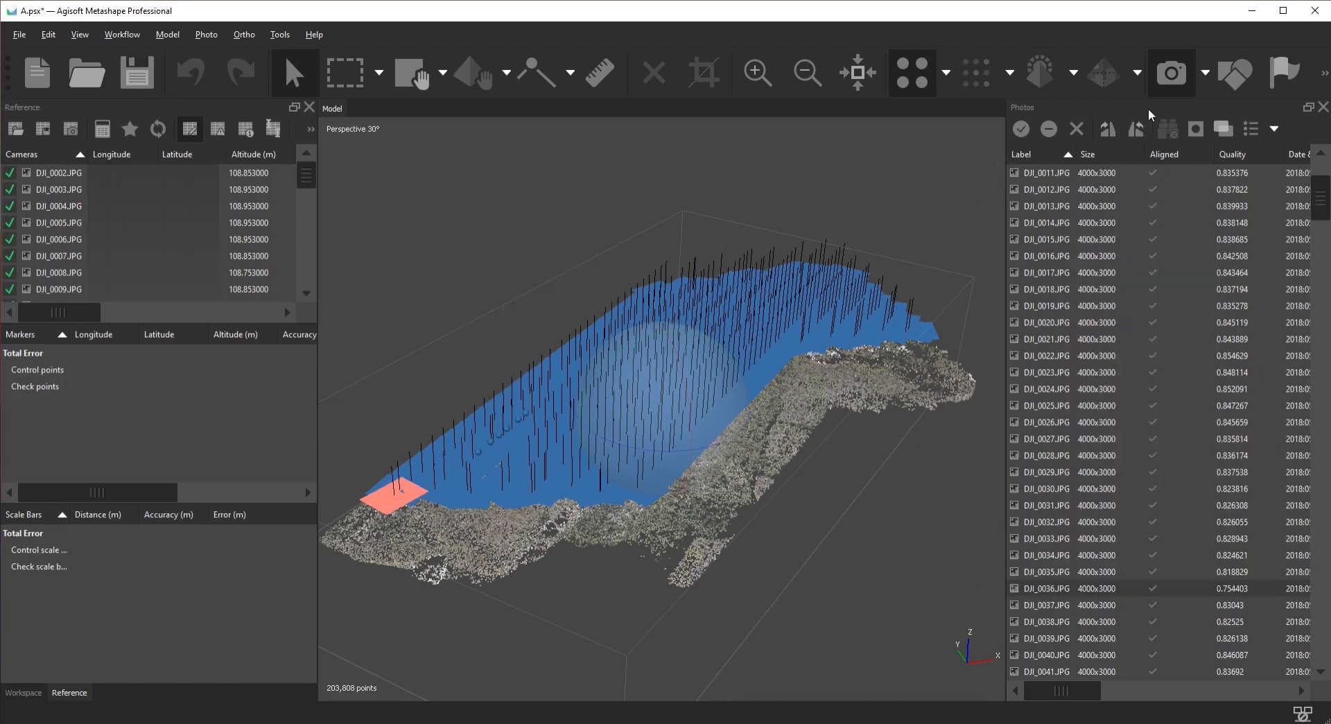
pyautogui.rightClick(1057, 591)
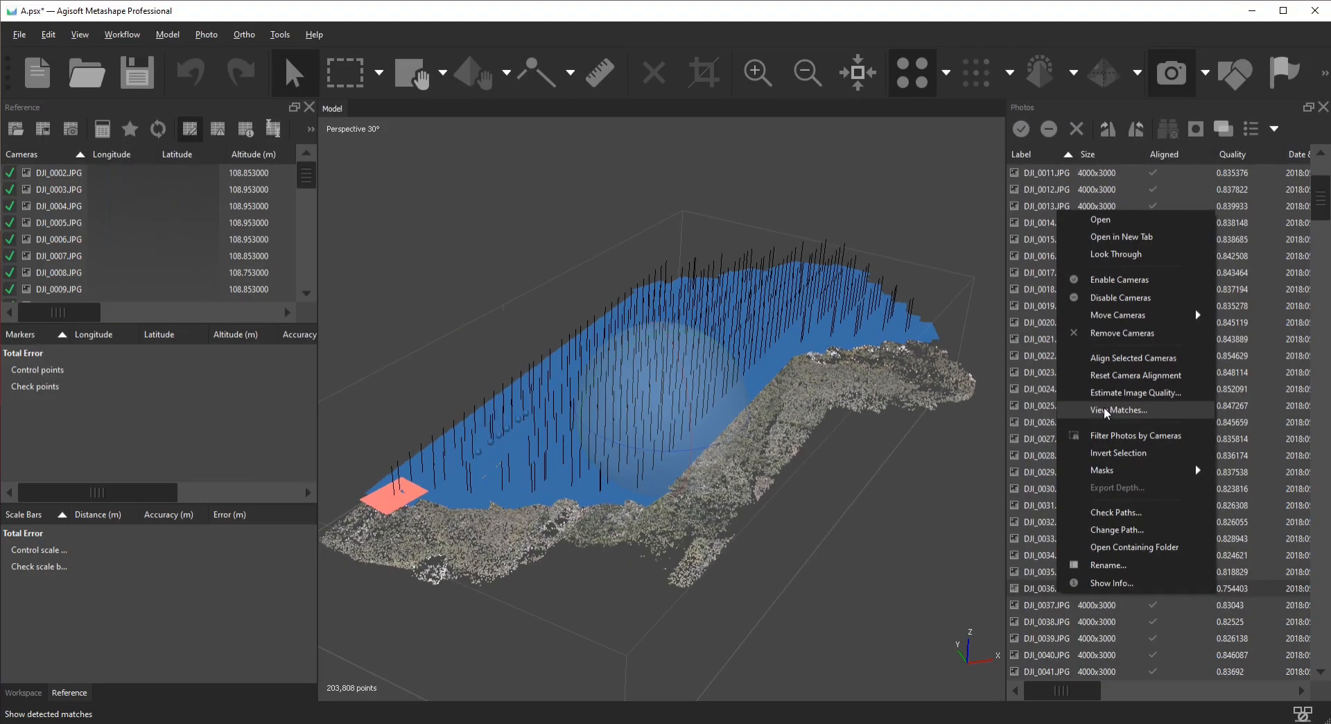
pyautogui.click(1048, 635)
pyautogui.rightClick(1059, 592)
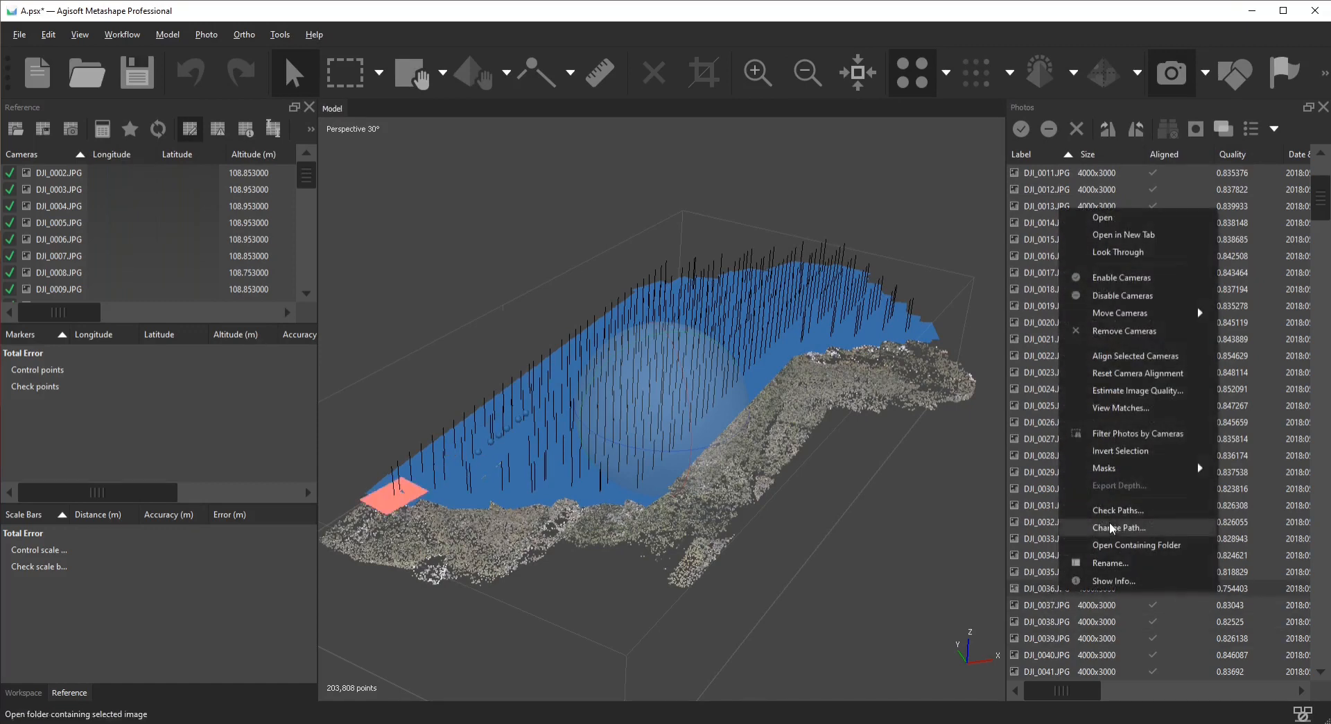
pyautogui.click(1149, 408)
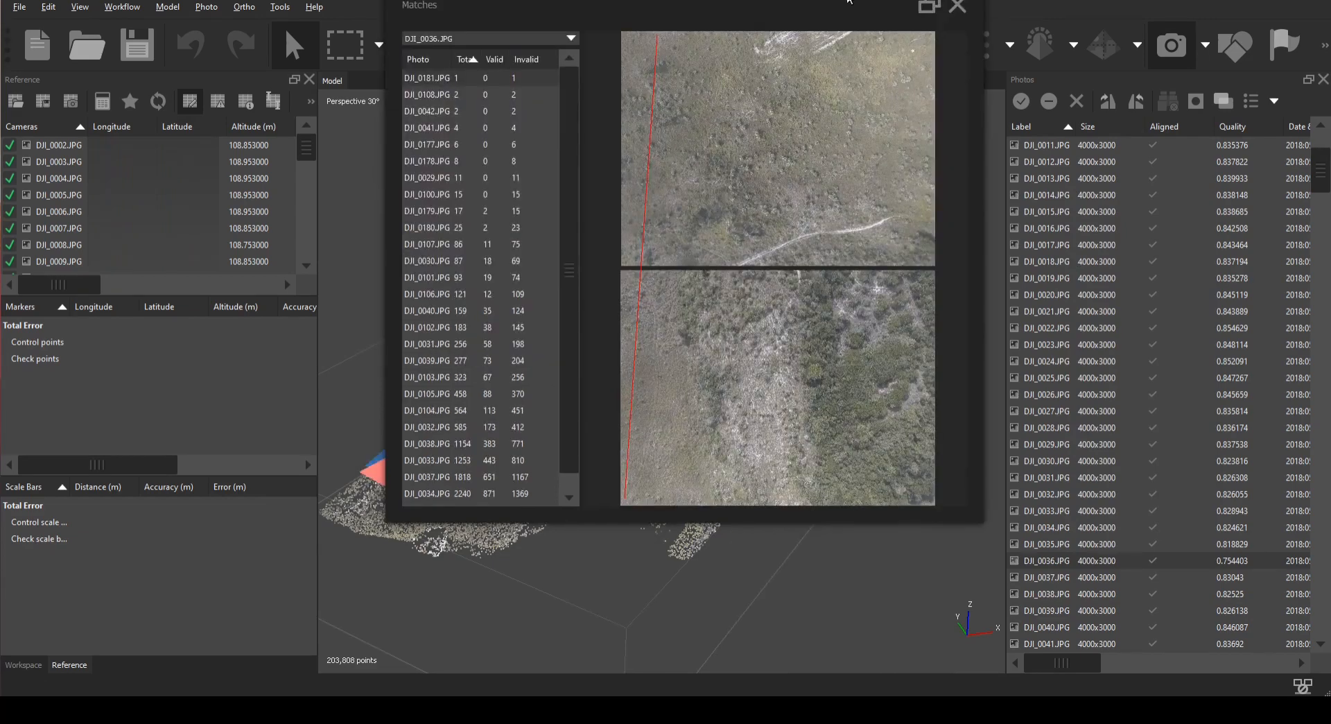
pyautogui.moveTo(817, 1); pyautogui.dragTo(764, 97)
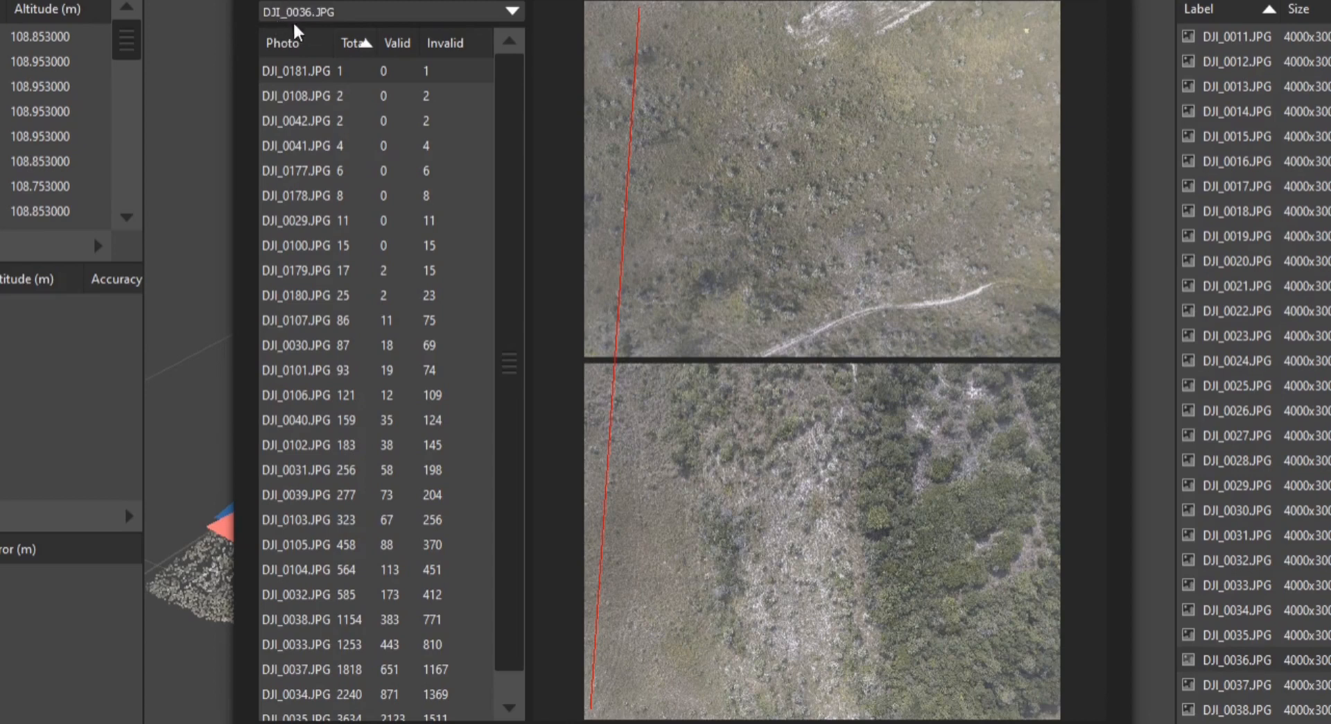
pyautogui.scroll(-1, 329, 153)
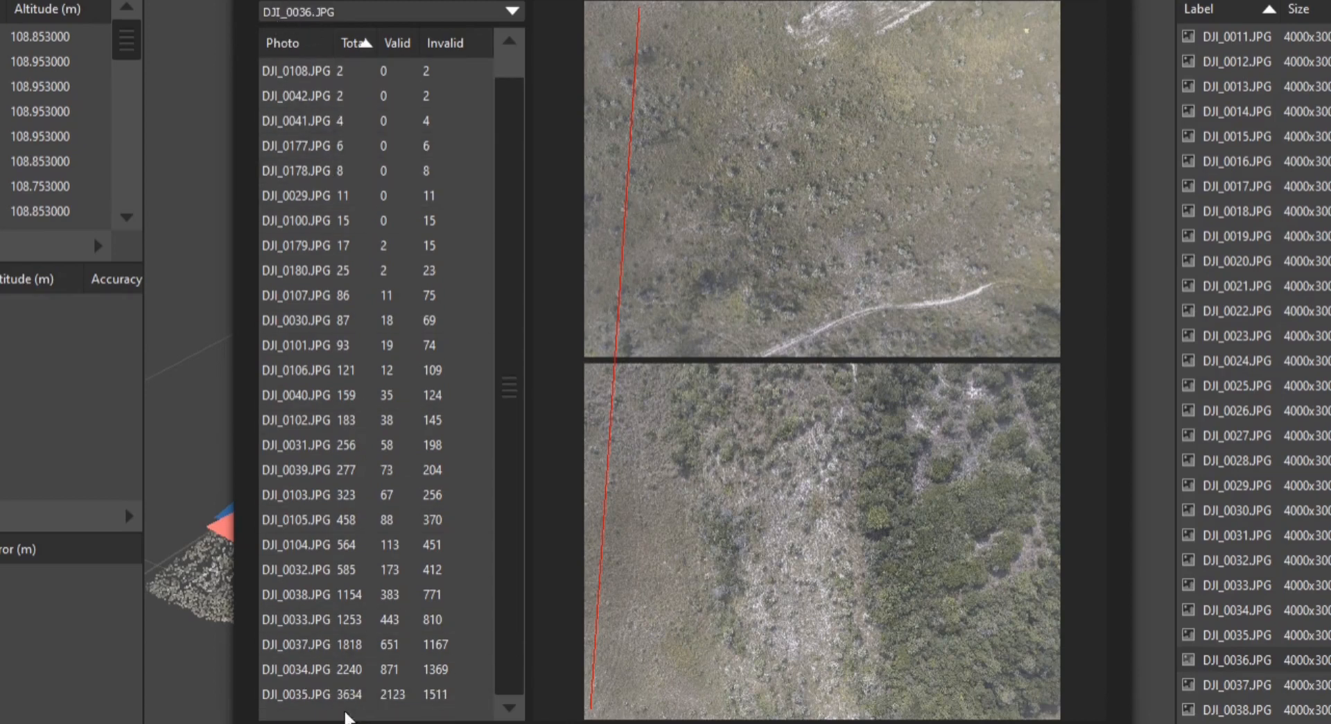
pyautogui.scroll(1, 328, 689)
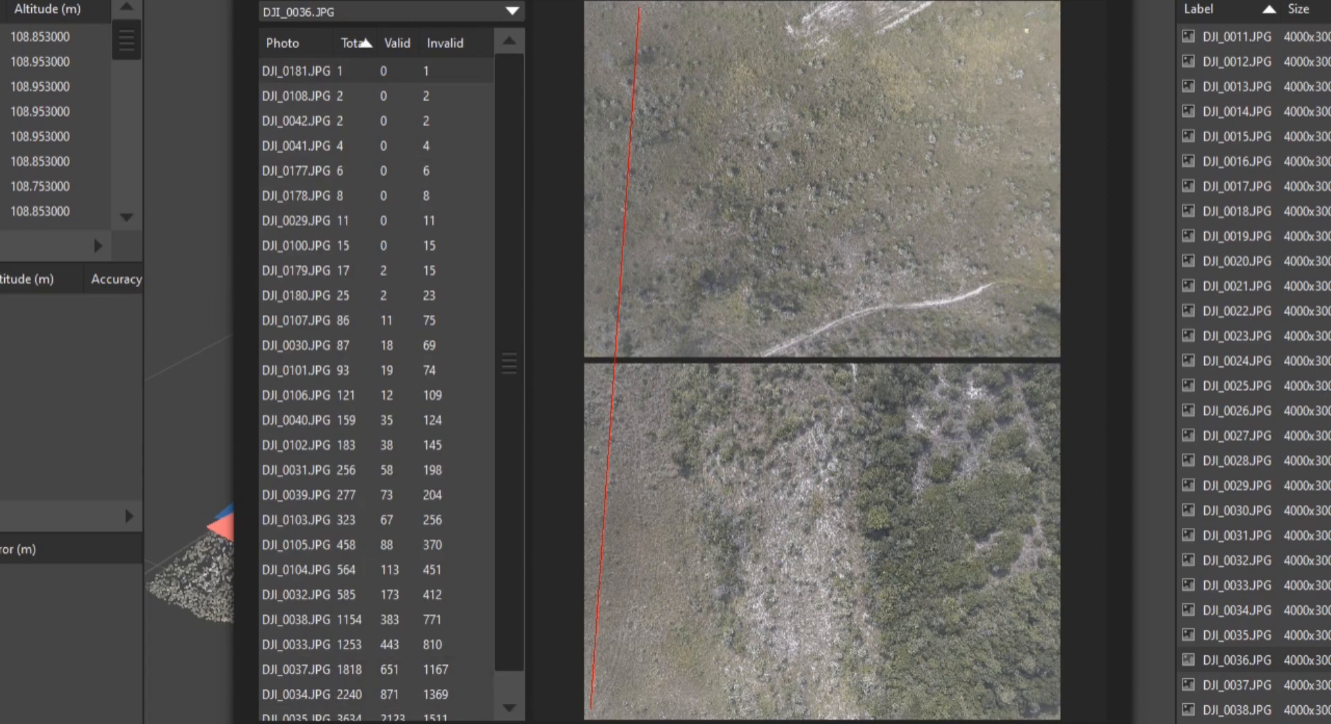
pyautogui.moveTo(722, 0); pyautogui.dragTo(721, 20)
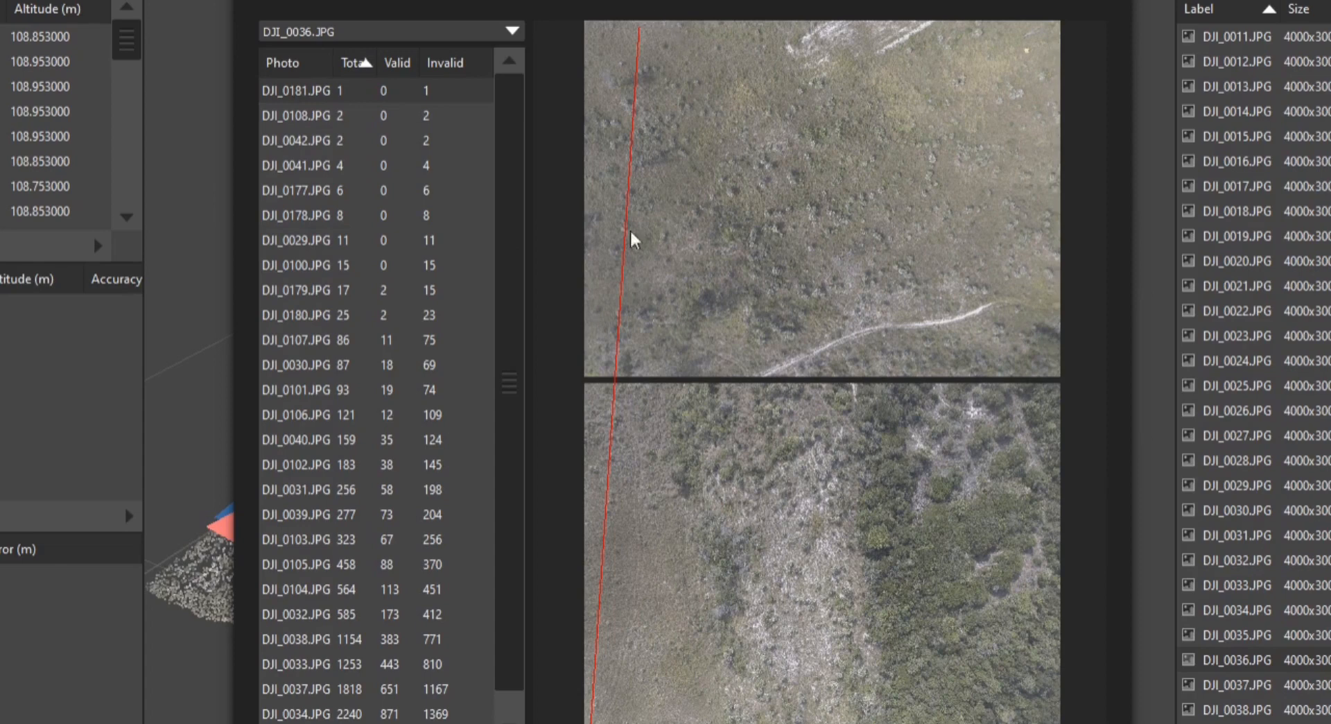
# - Inspect the matches of DJI_0036.JPG with DJI_0108, DJI_0042, DJI_0041, DJI_0177, DJI_0178 and DJI_0179 in turn
pyautogui.click(434, 123)
pyautogui.click(407, 149)
pyautogui.click(405, 165)
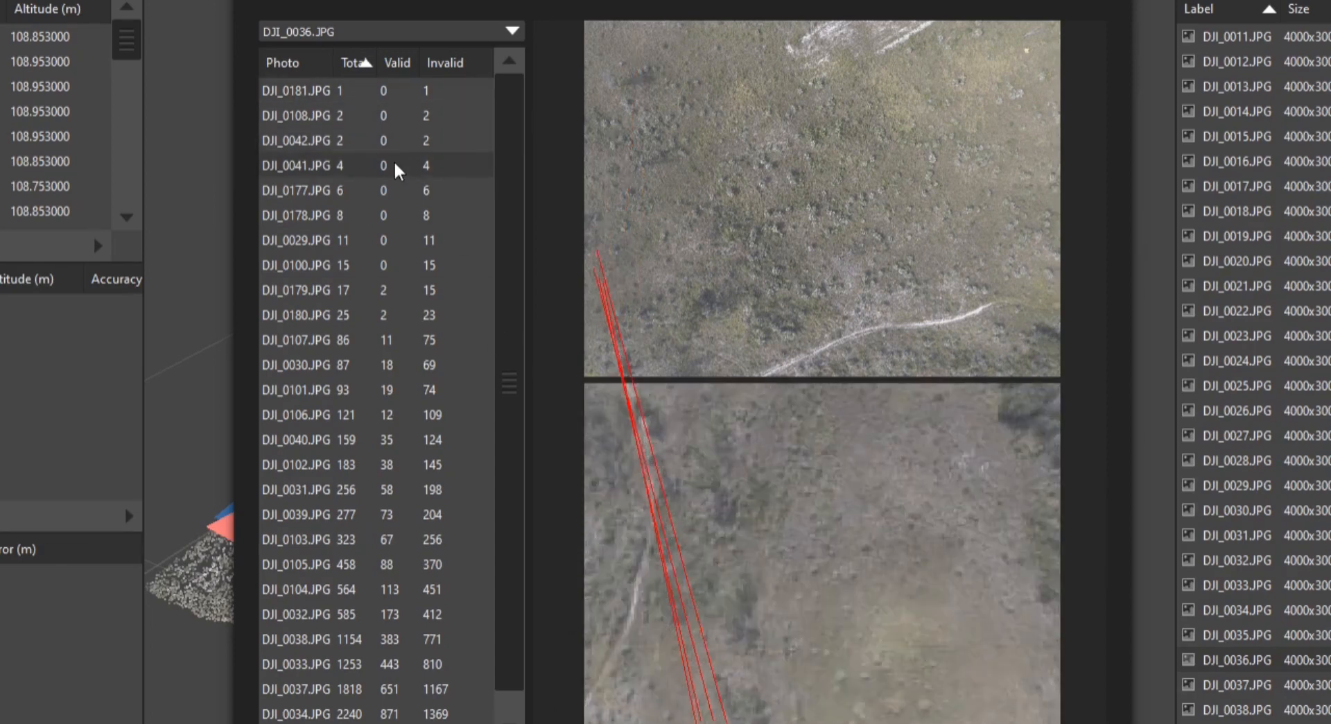
pyautogui.click(398, 189)
pyautogui.click(393, 215)
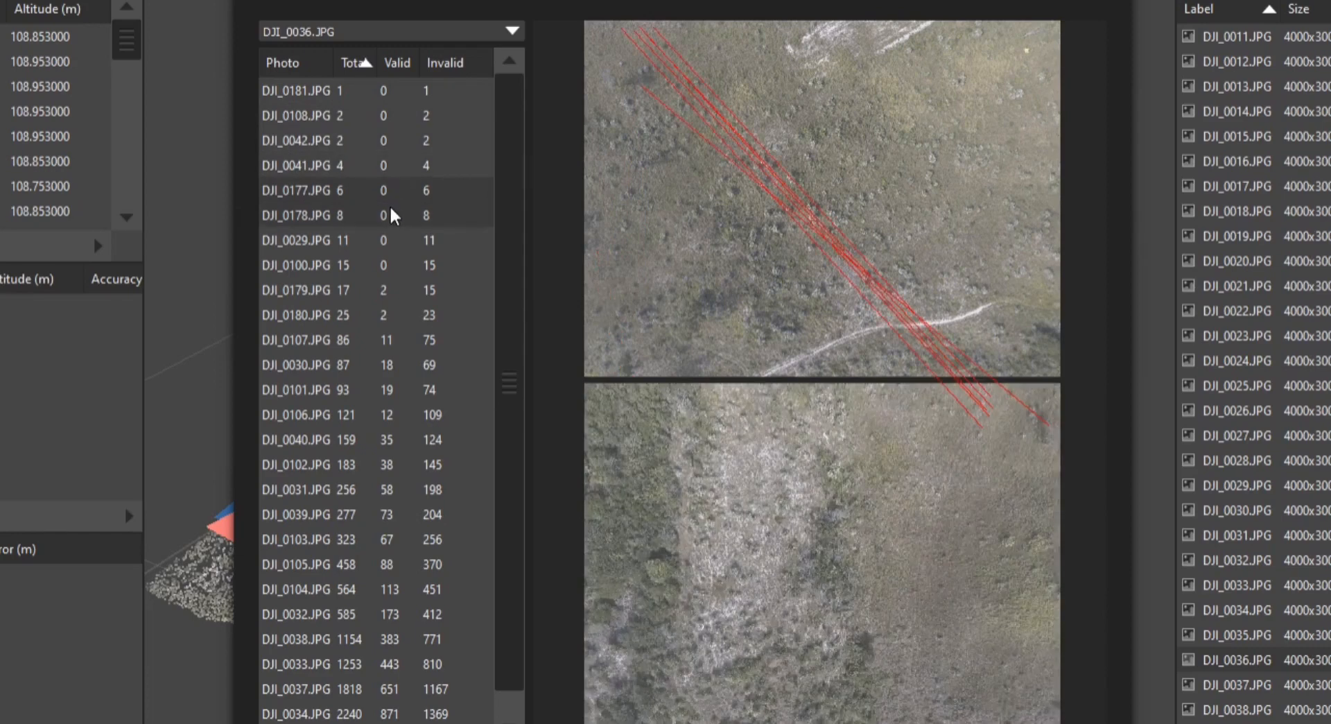
pyautogui.click(385, 297)
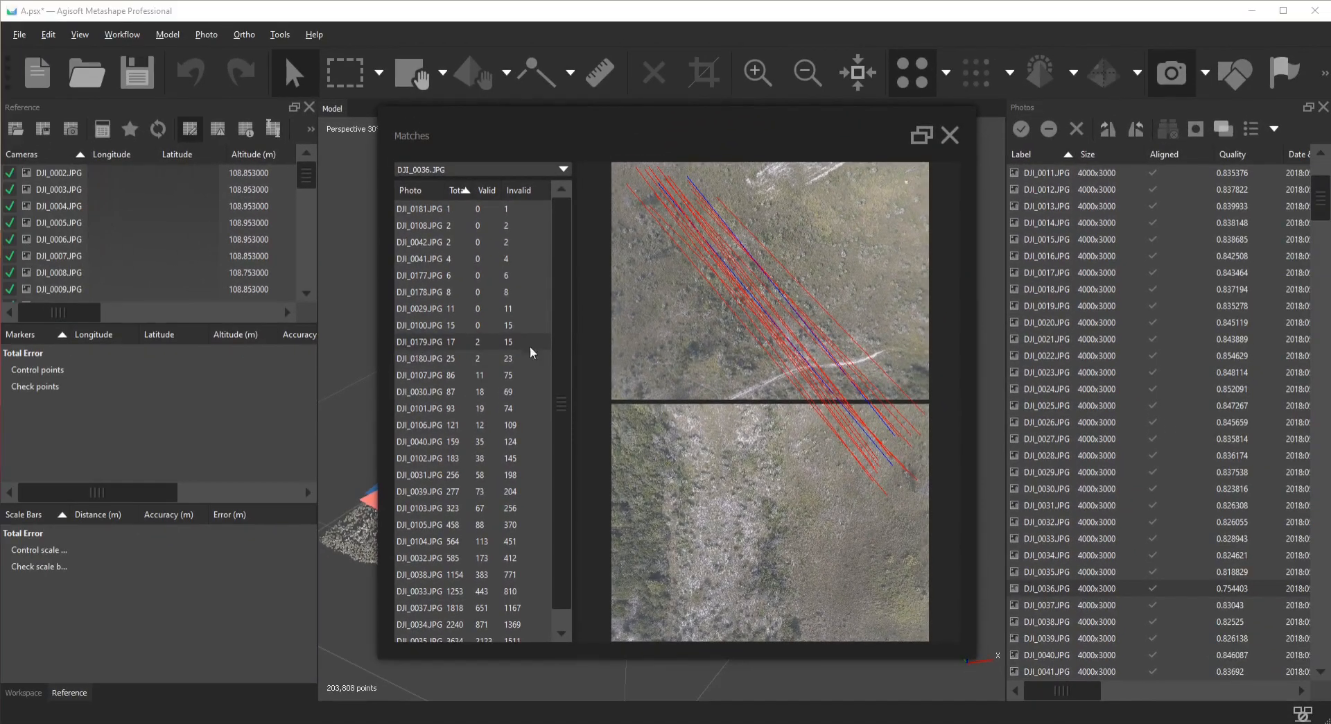
pyautogui.moveTo(638, 47); pyautogui.dragTo(654, 59)
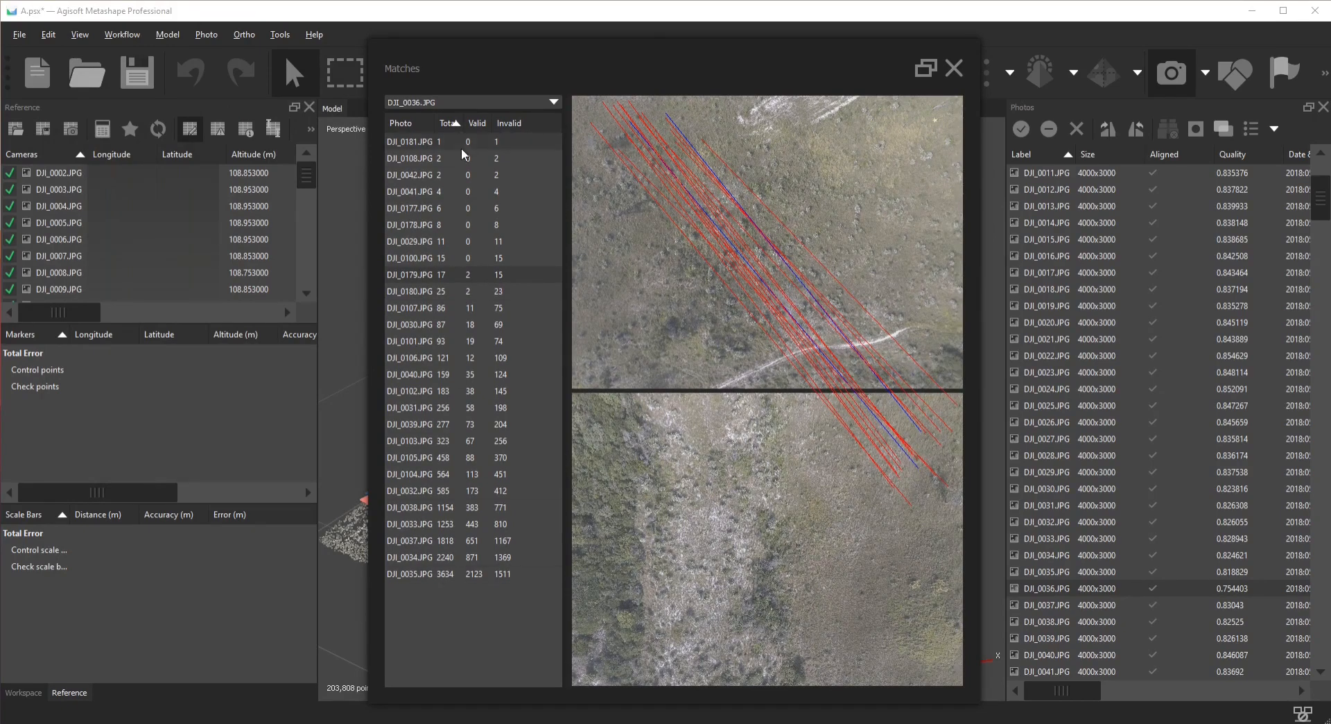
# - Display the matches between DJI_0036.JPG and DJI_0035.JPG, examine the valid and invalid lines, and close the matches view
pyautogui.click(447, 575)
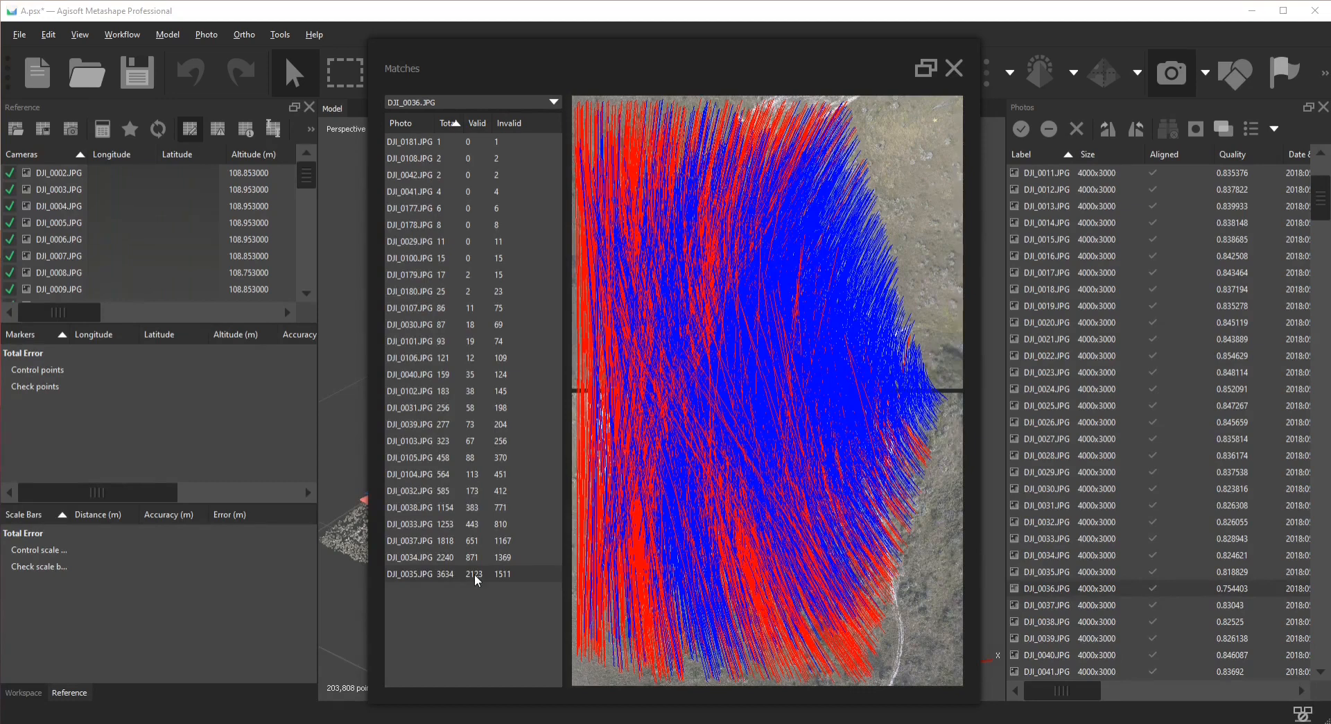
pyautogui.moveTo(792, 62); pyautogui.dragTo(790, 56)
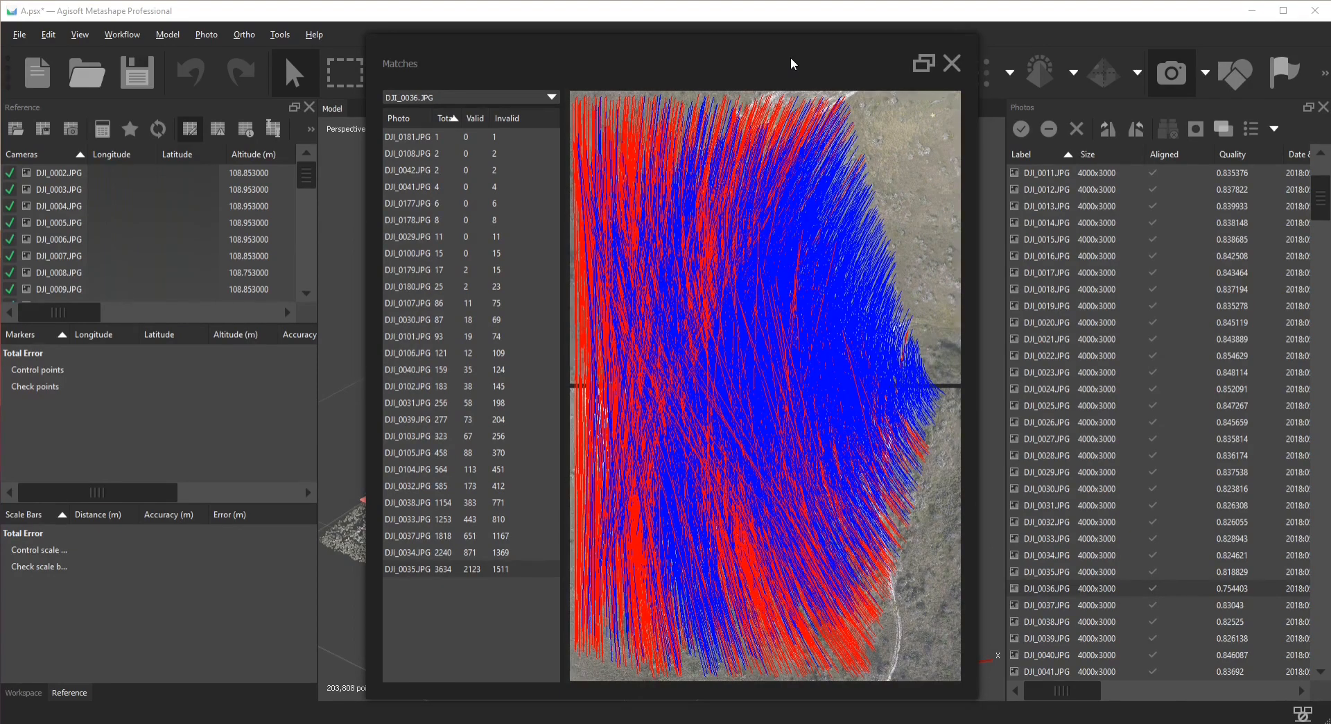
pyautogui.moveTo(835, 64); pyautogui.dragTo(819, 68)
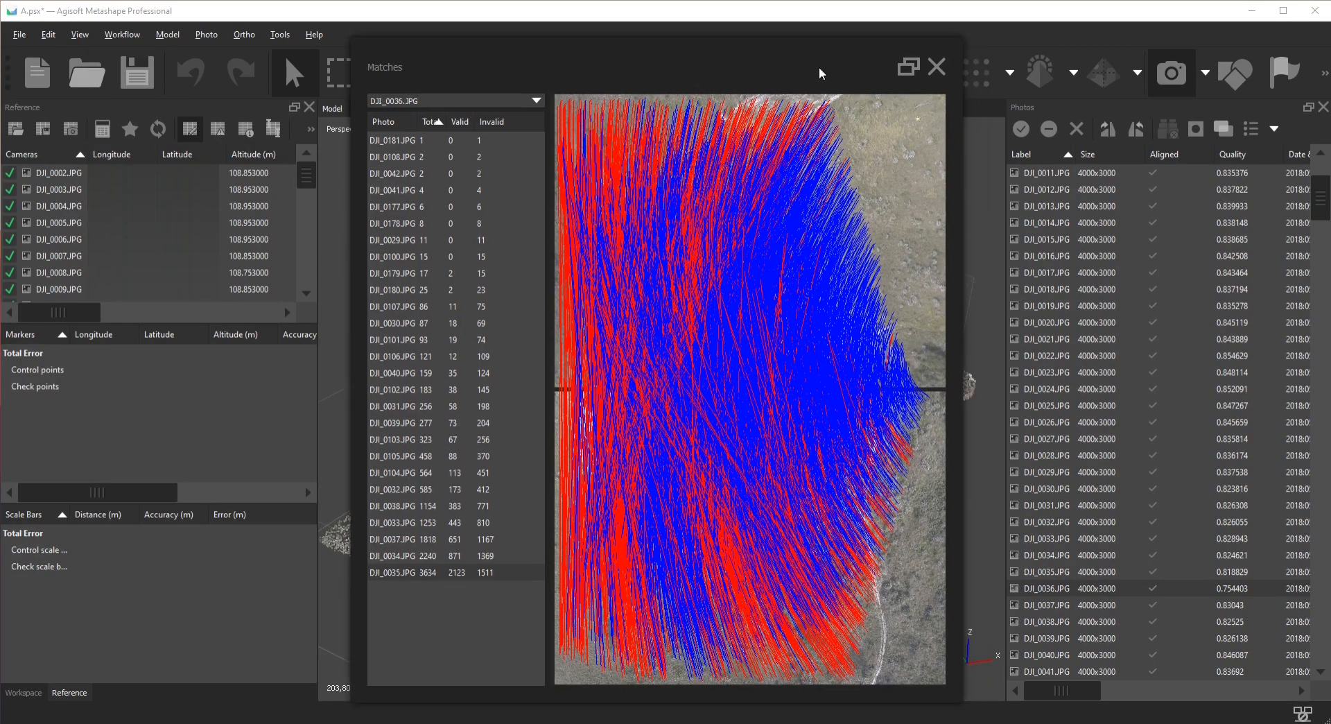
pyautogui.moveTo(929, 86); pyautogui.dragTo(935, 96)
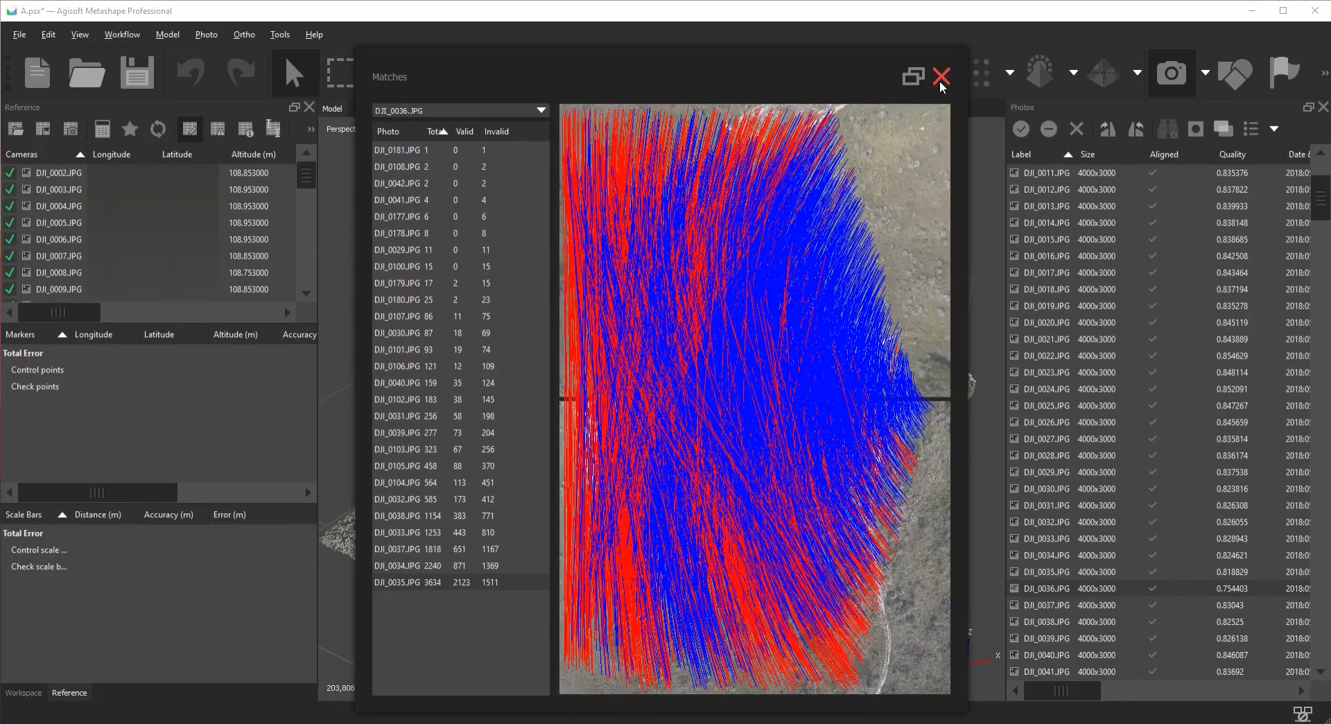
pyautogui.click(941, 77)
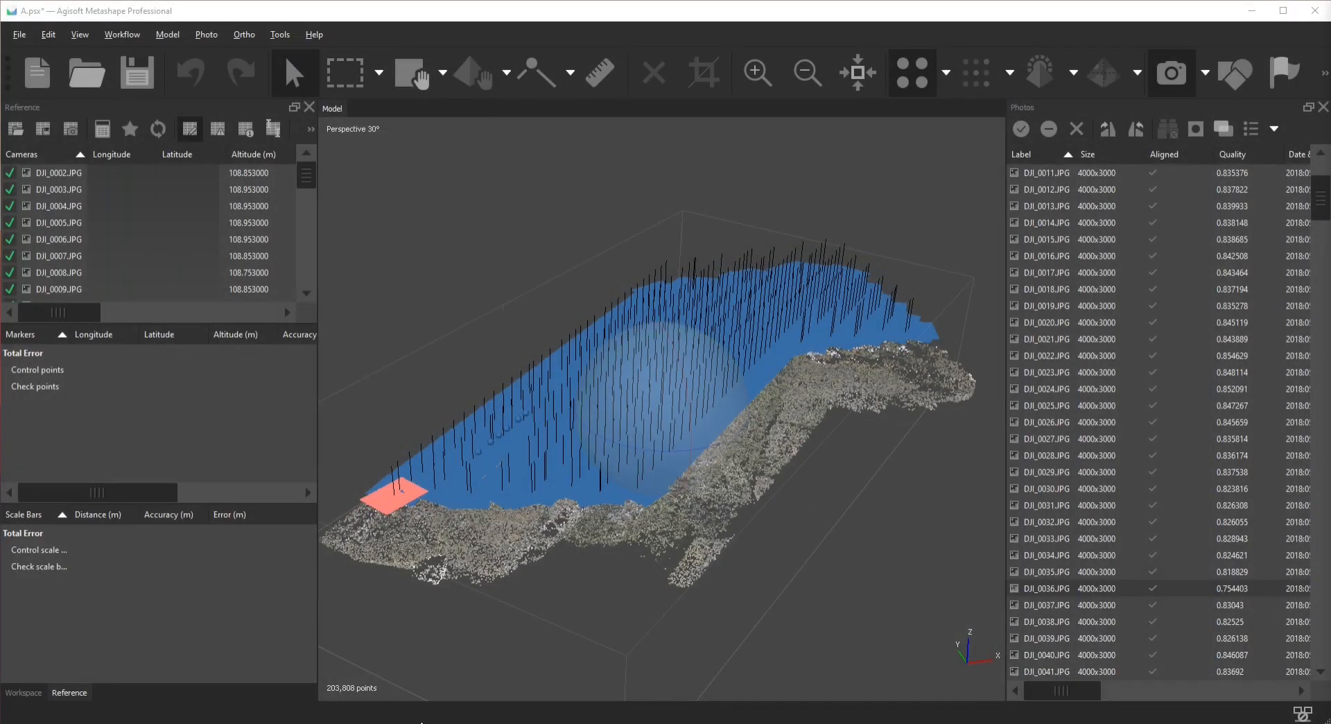
# - Switch to the Photos viewer and examine the drone image overlap diagram over flat and raised terrain
pyautogui.hotkey('alt', 'Tab')
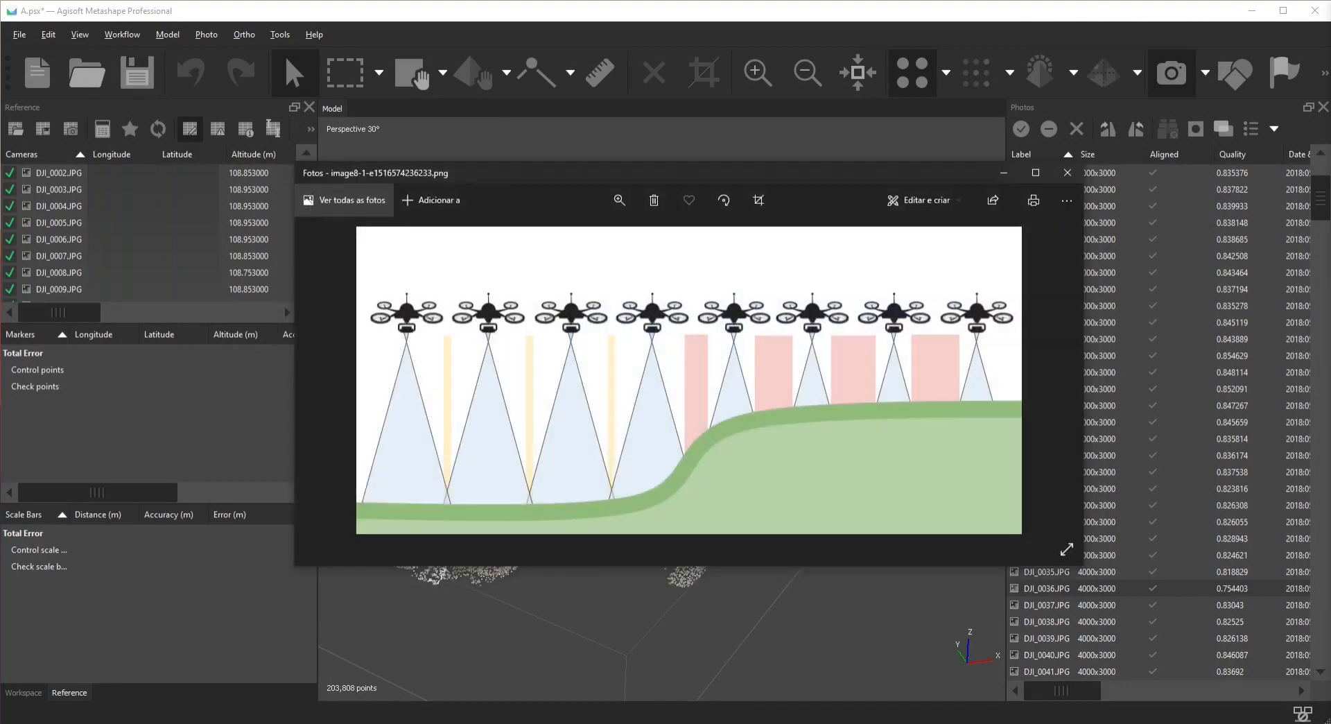
pyautogui.moveTo(781, 174); pyautogui.dragTo(790, 178)
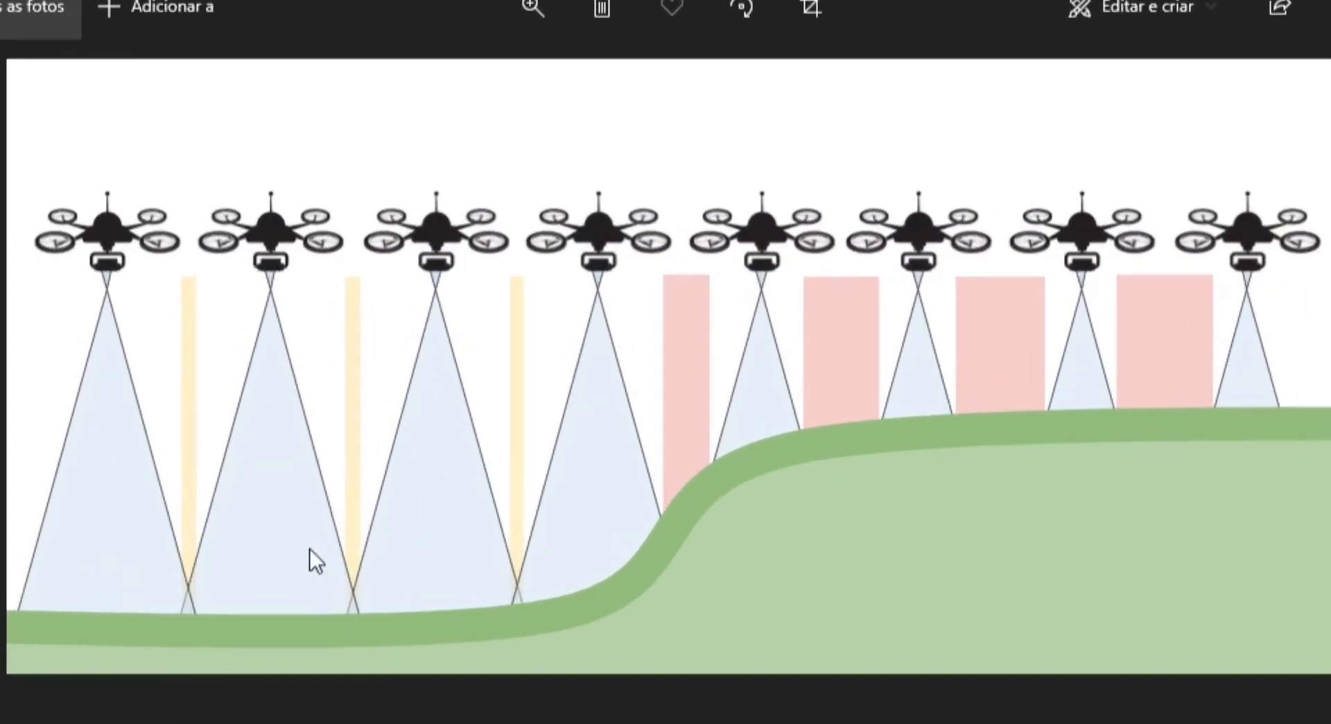
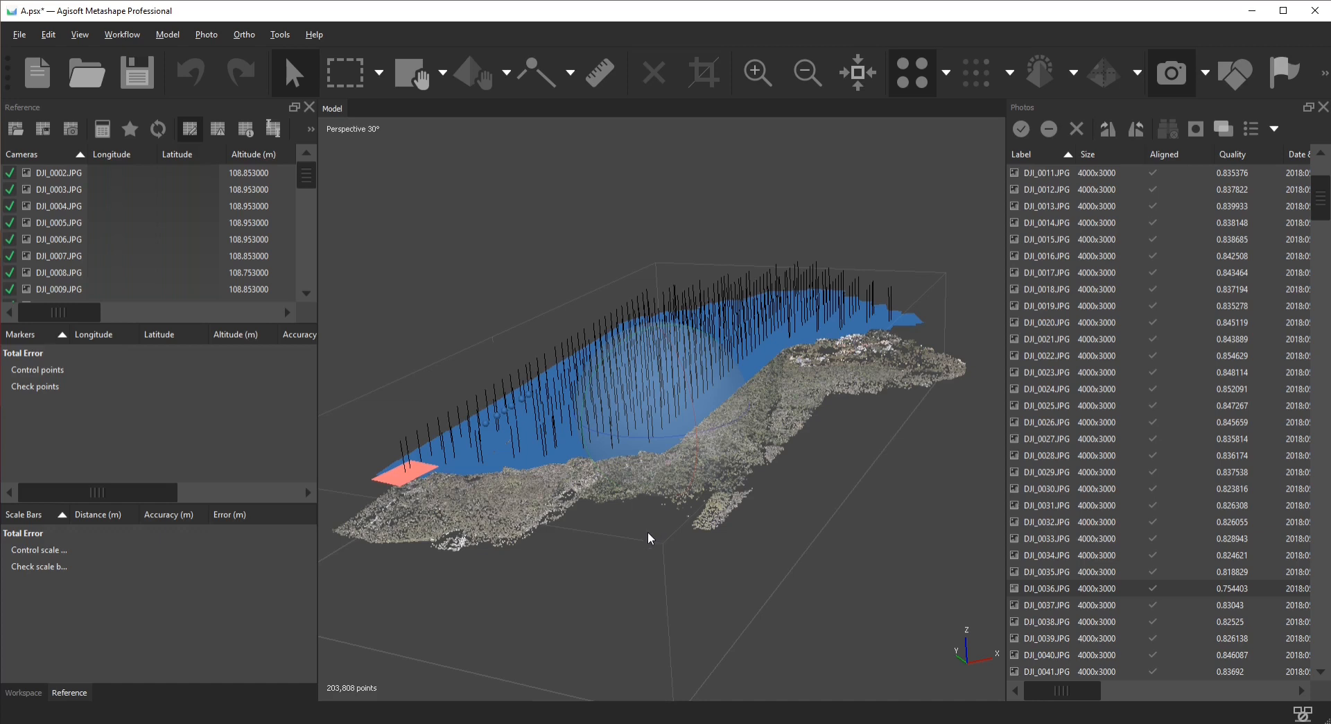
# - Examine the point cloud and camera positions from several angles for gaps in the photo coverage
pyautogui.scroll(3, 1065, 406)
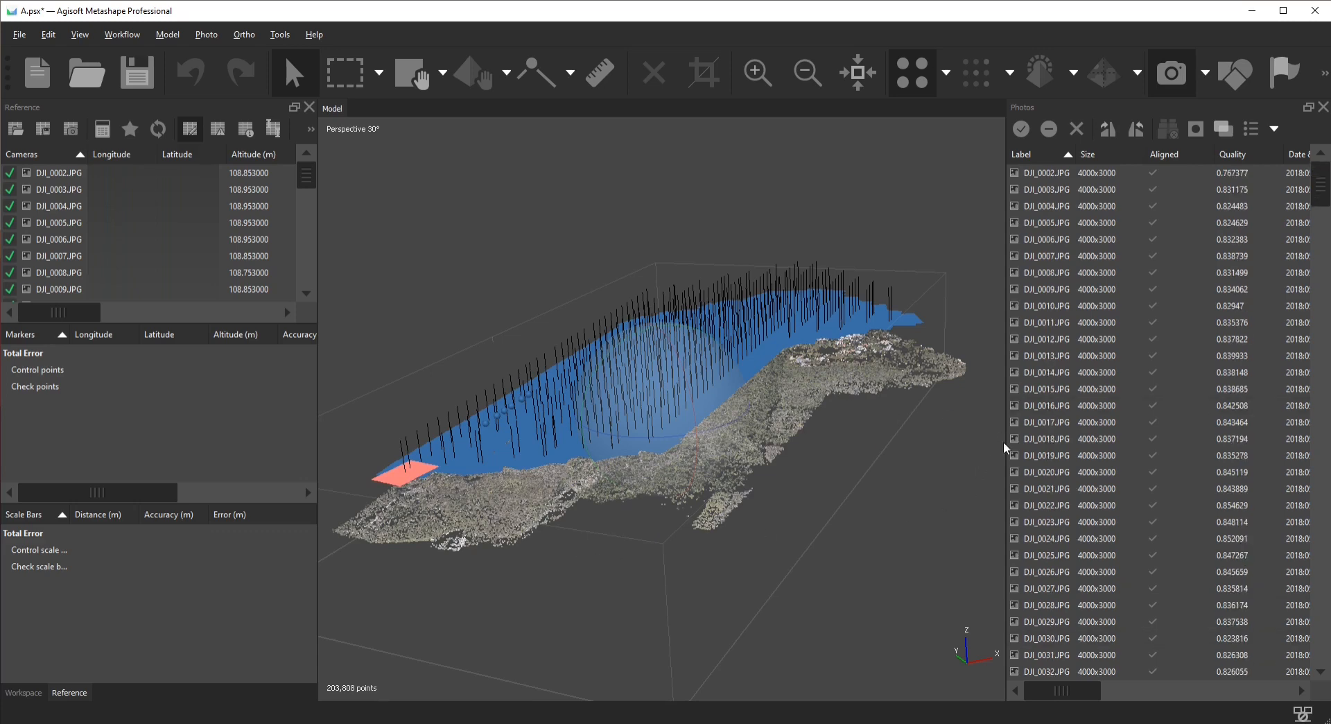
pyautogui.scroll(1, 998, 443)
pyautogui.moveTo(513, 509); pyautogui.dragTo(668, 506)
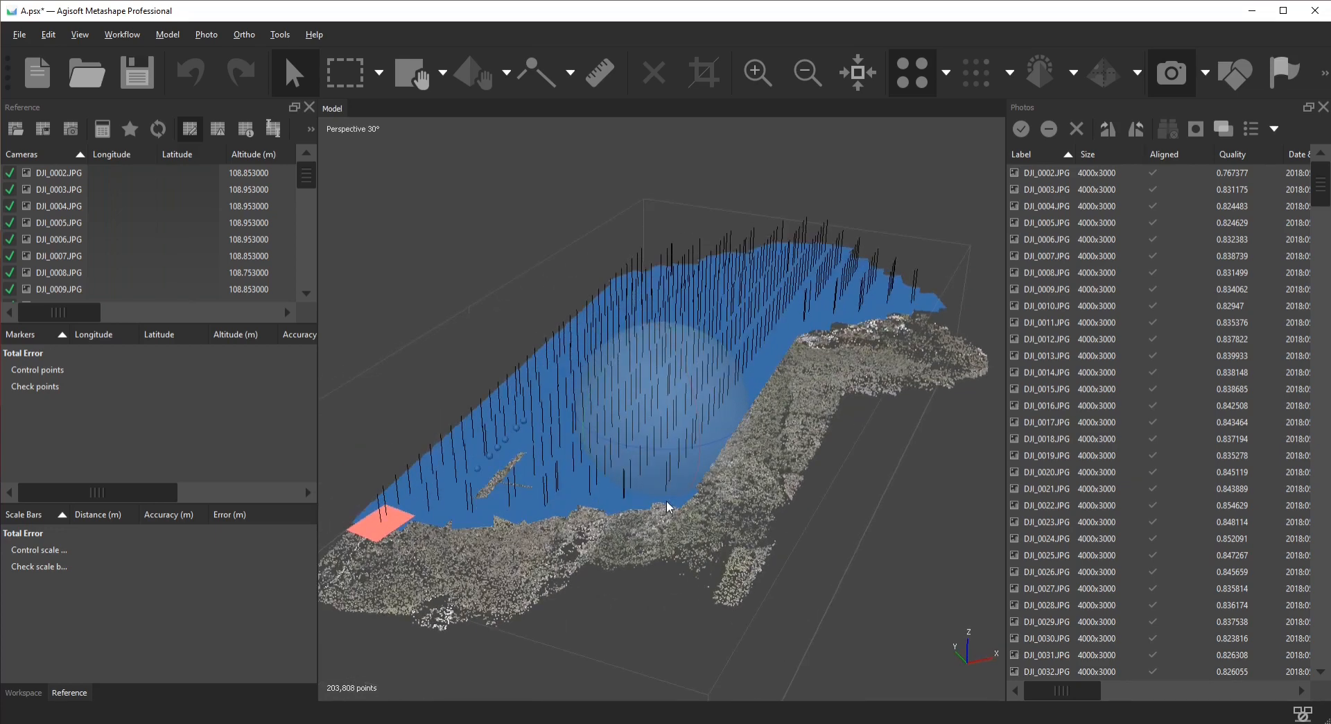
pyautogui.moveTo(602, 525); pyautogui.dragTo(603, 474)
pyautogui.scroll(3, 552, 434)
pyautogui.moveTo(534, 434)
pyautogui.mouseDown()
pyautogui.moveTo(622, 456)
pyautogui.moveTo(598, 470)
pyautogui.moveTo(721, 475)
pyautogui.moveTo(766, 496)
pyautogui.moveTo(729, 494)
pyautogui.moveTo(659, 419)
pyautogui.moveTo(730, 443)
pyautogui.moveTo(672, 445)
pyautogui.moveTo(738, 370)
pyautogui.mouseUp()
pyautogui.moveTo(633, 402); pyautogui.dragTo(639, 384)
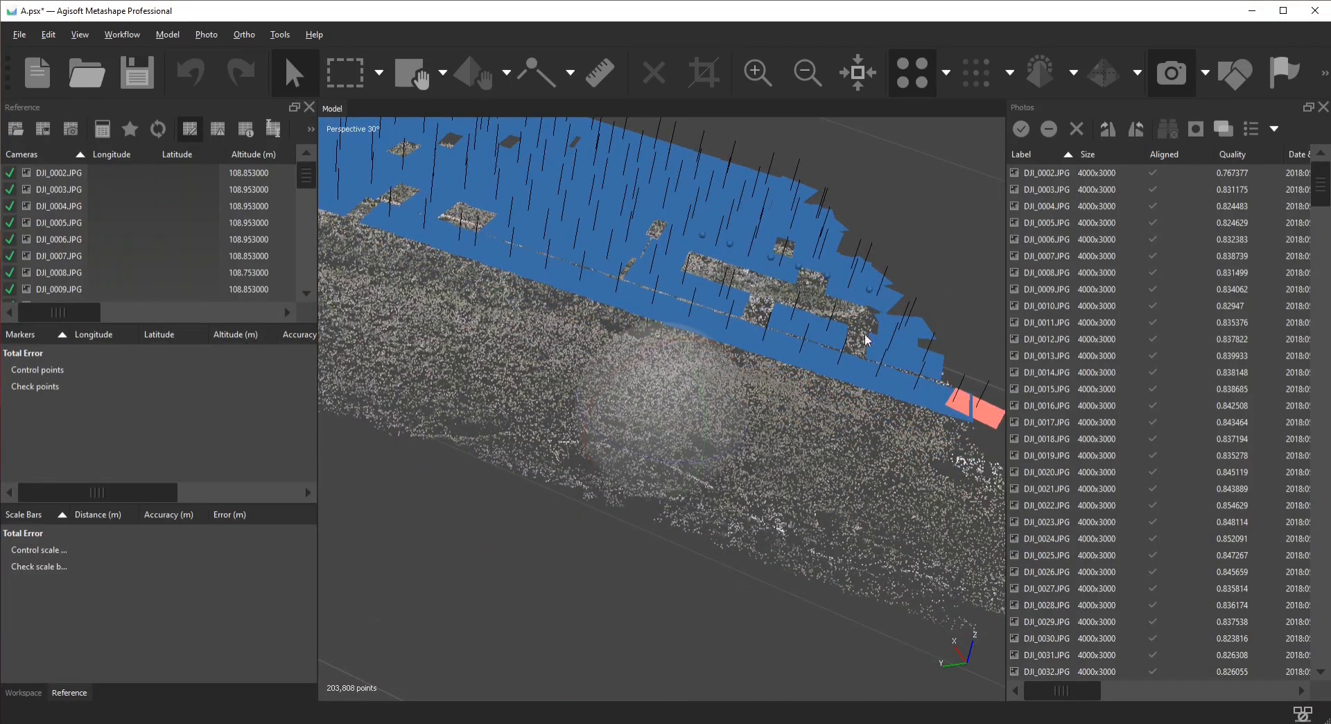
pyautogui.moveTo(815, 381); pyautogui.dragTo(775, 385)
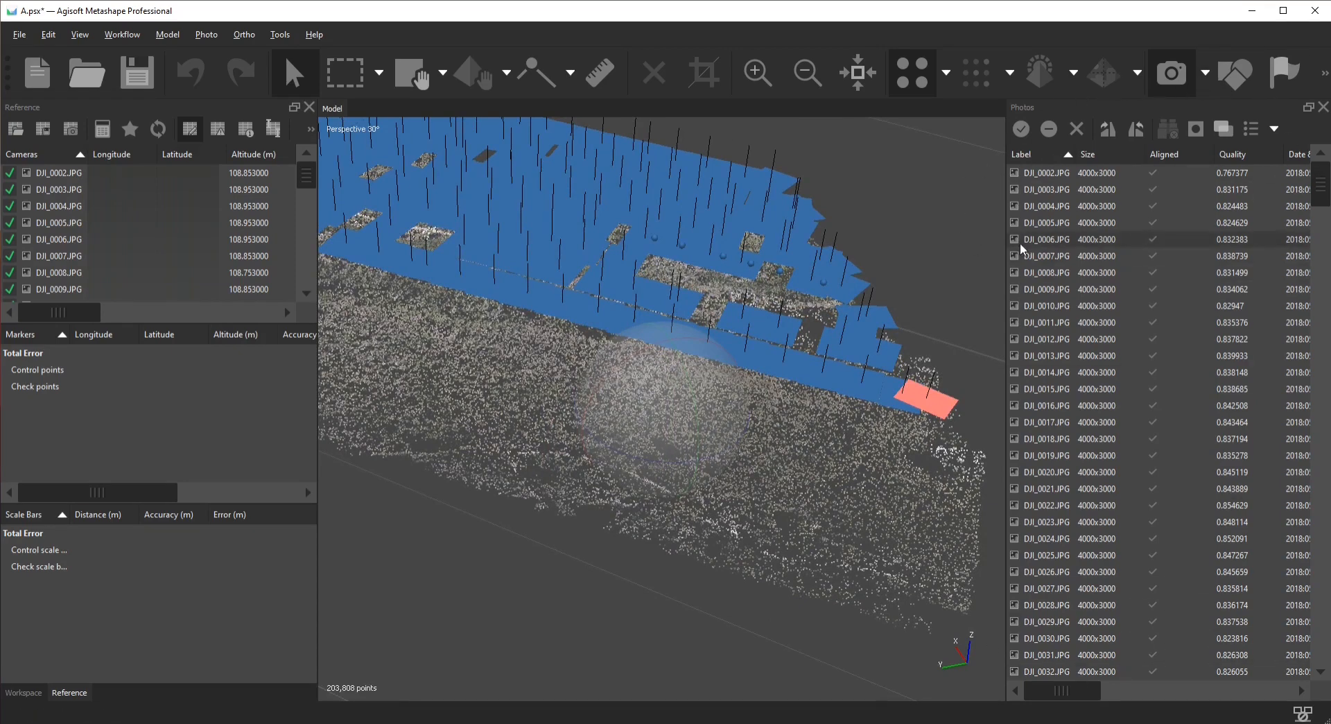
# - Widen the photo list and sort it by alignment status so the unaligned photos come first
pyautogui.moveTo(1005, 231); pyautogui.dragTo(731, 231)
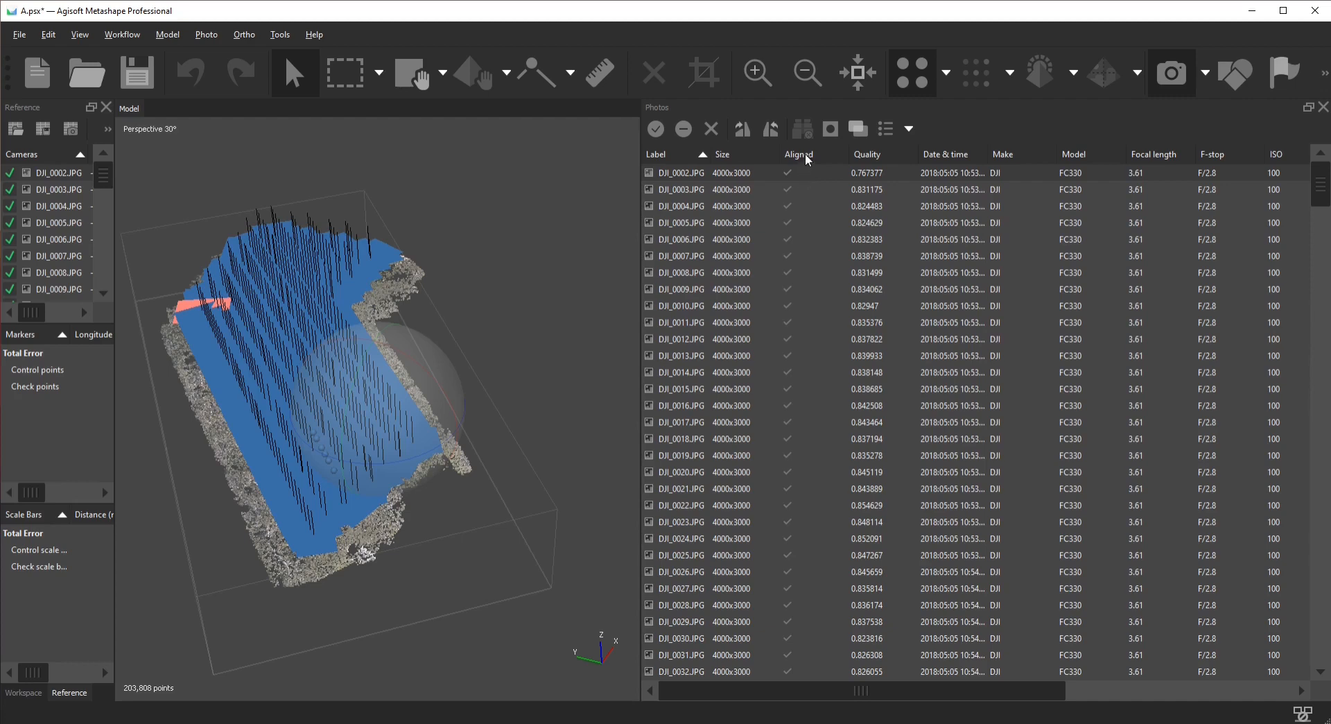
pyautogui.click(805, 154)
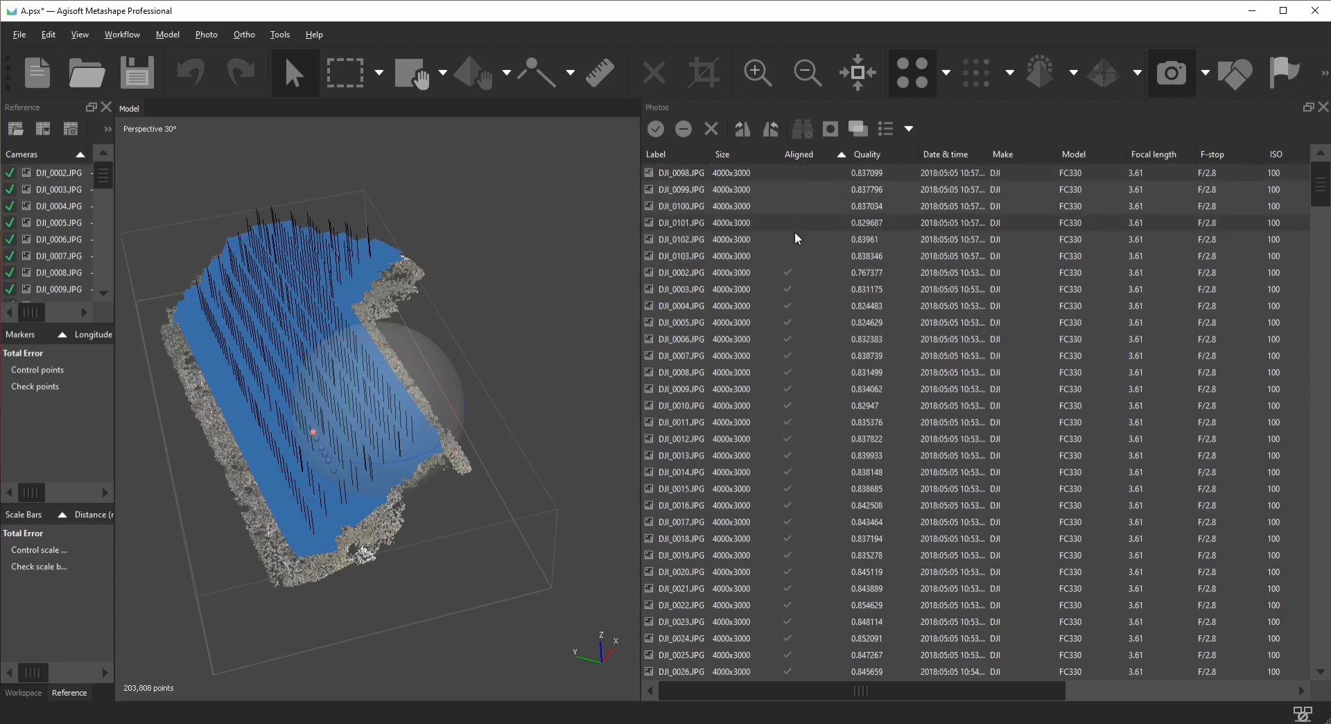
# - Select the unaligned photos DJI_0098.JPG to DJI_0103.JPG to locate their camera positions in the model
pyautogui.keyDown('shift'); pyautogui.click(792, 258); pyautogui.keyUp('shift')
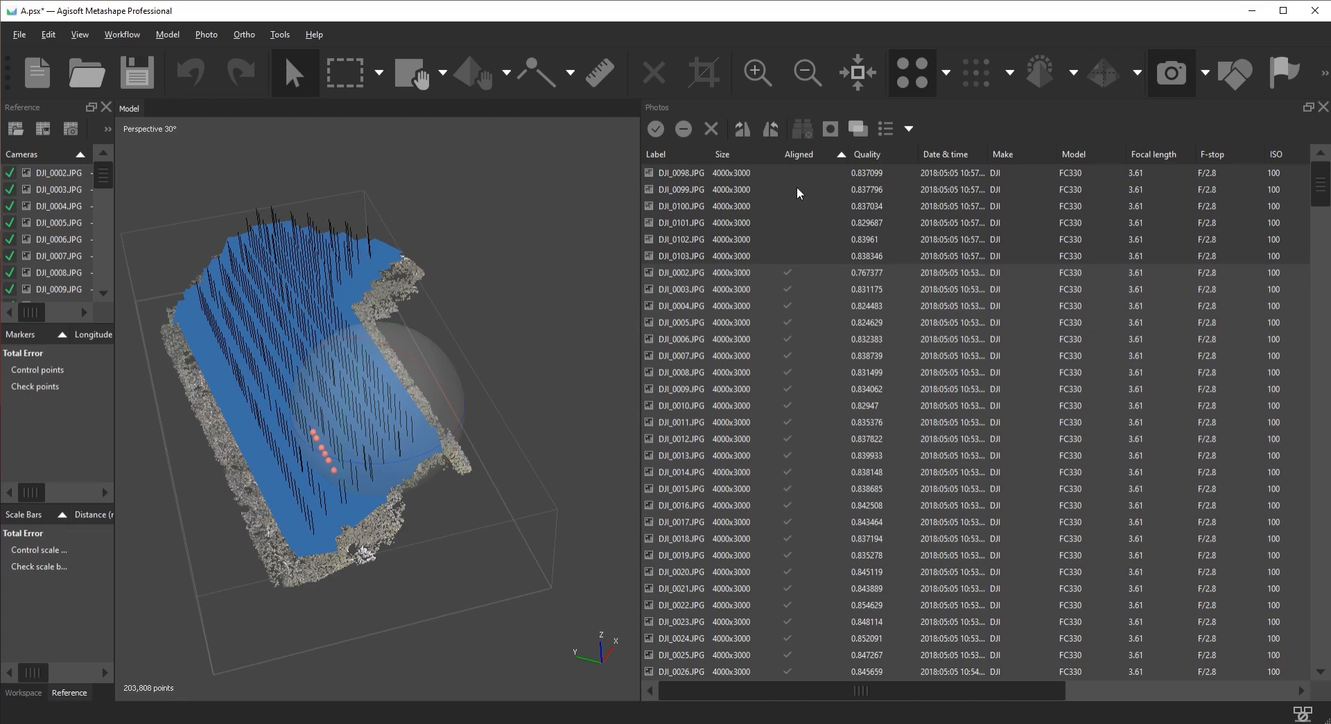
pyautogui.click(887, 239)
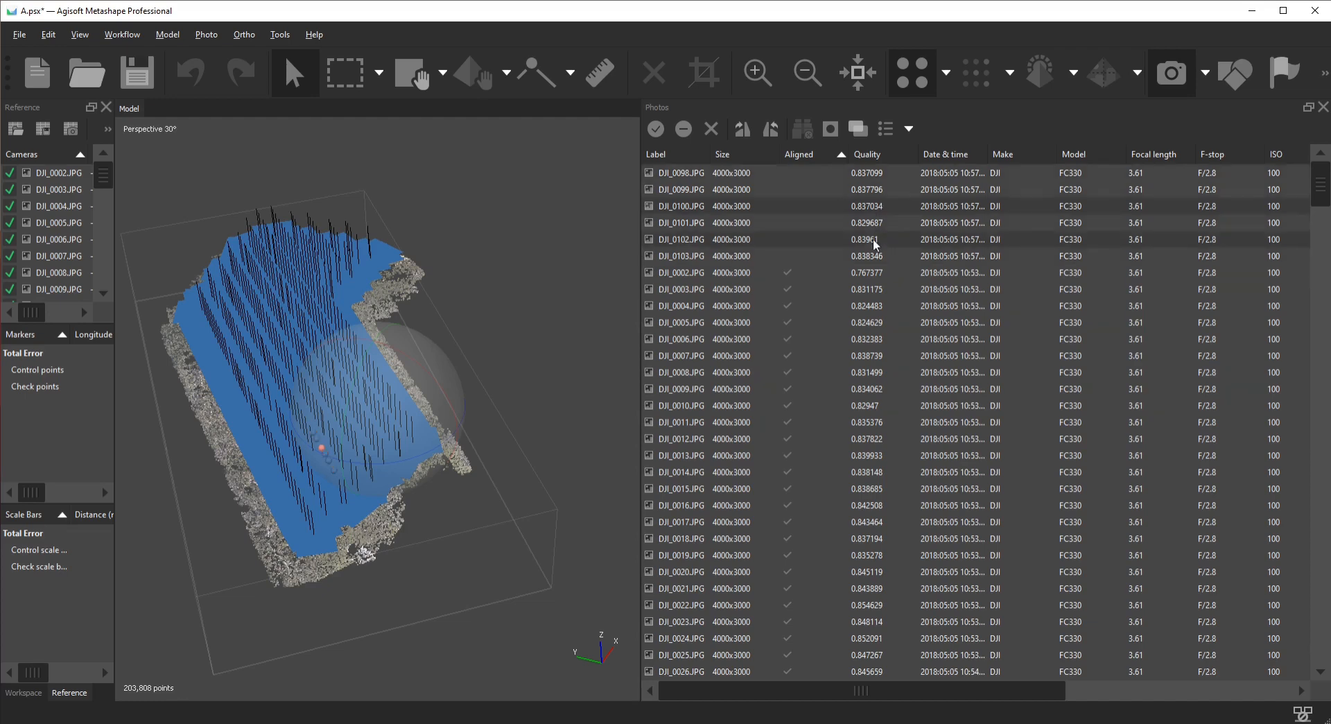
# - Sort the photos by quality, lowest first, and estimate the image quality for all cameras
pyautogui.click(874, 155)
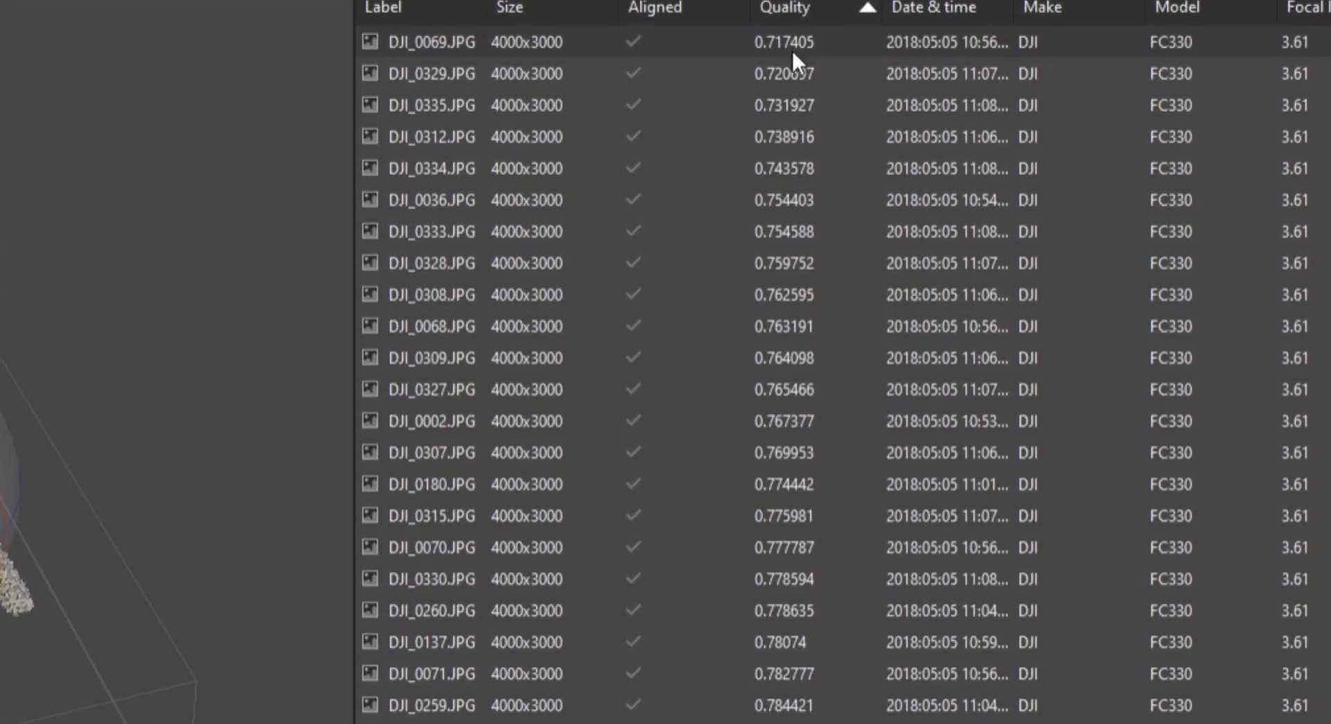
pyautogui.rightClick(871, 178)
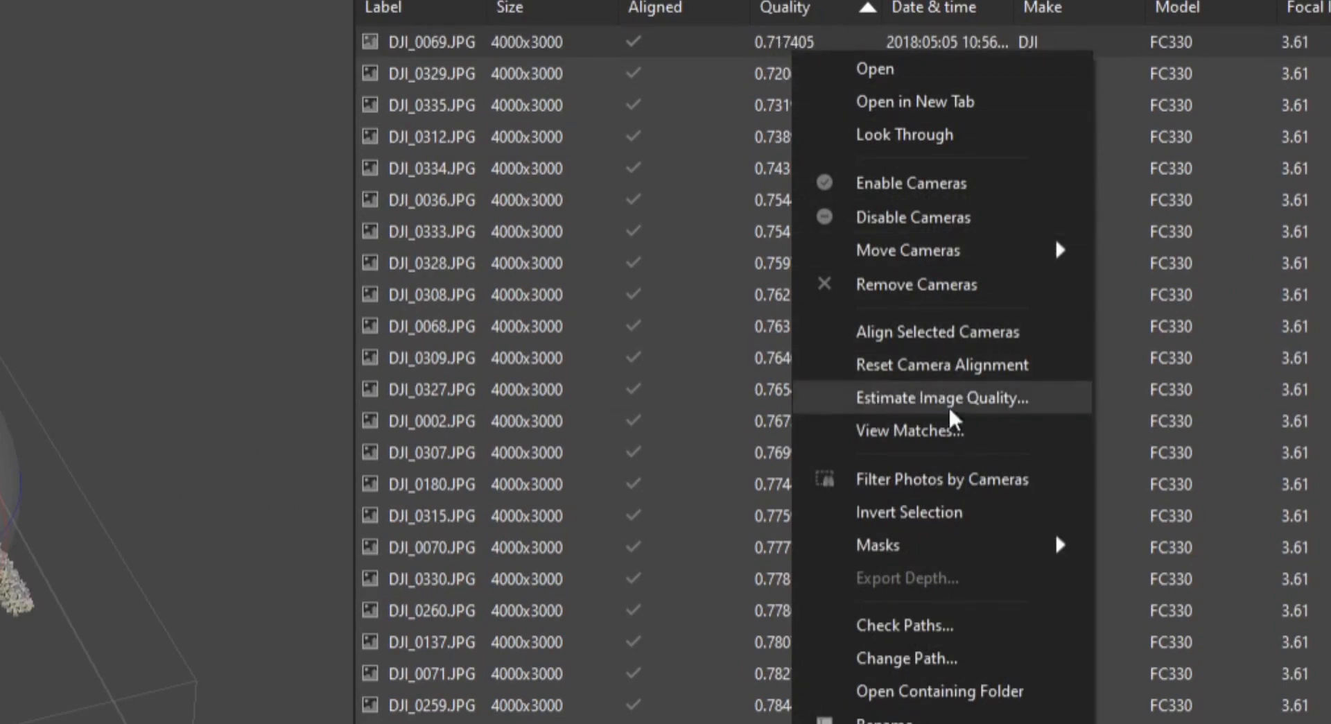
pyautogui.click(994, 411)
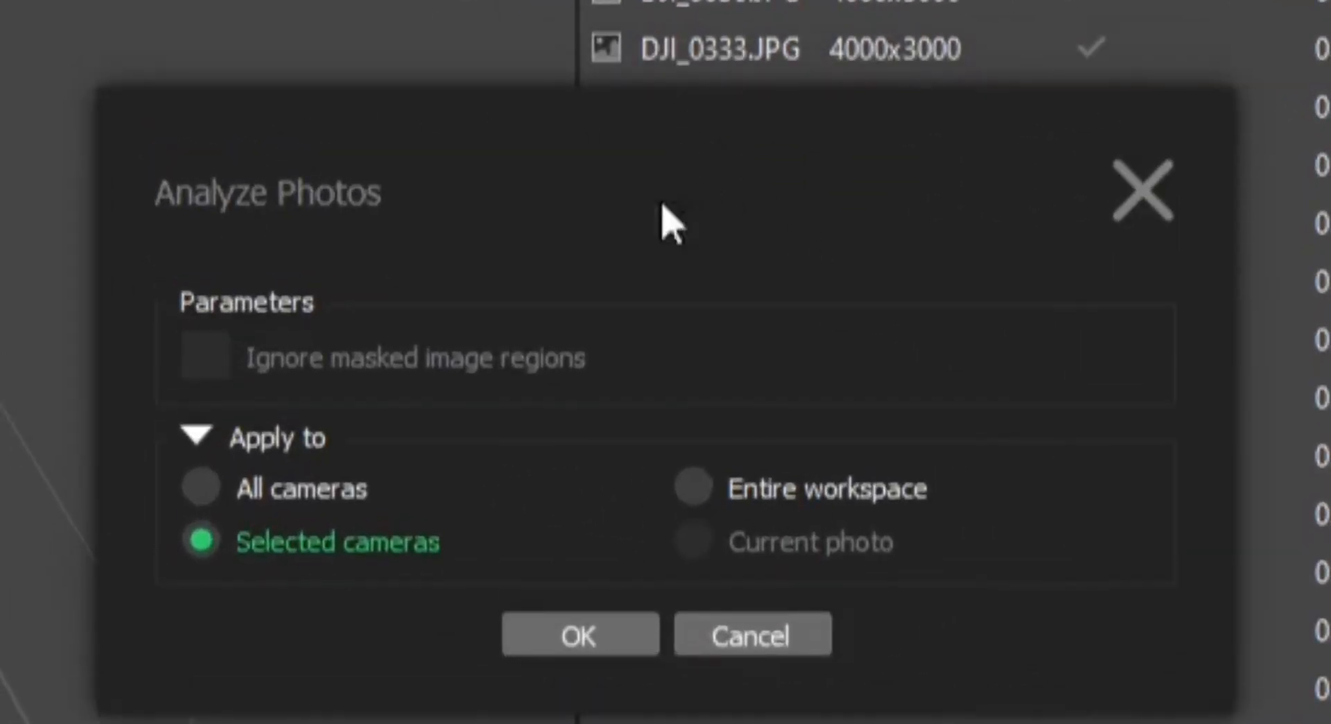
pyautogui.click(318, 486)
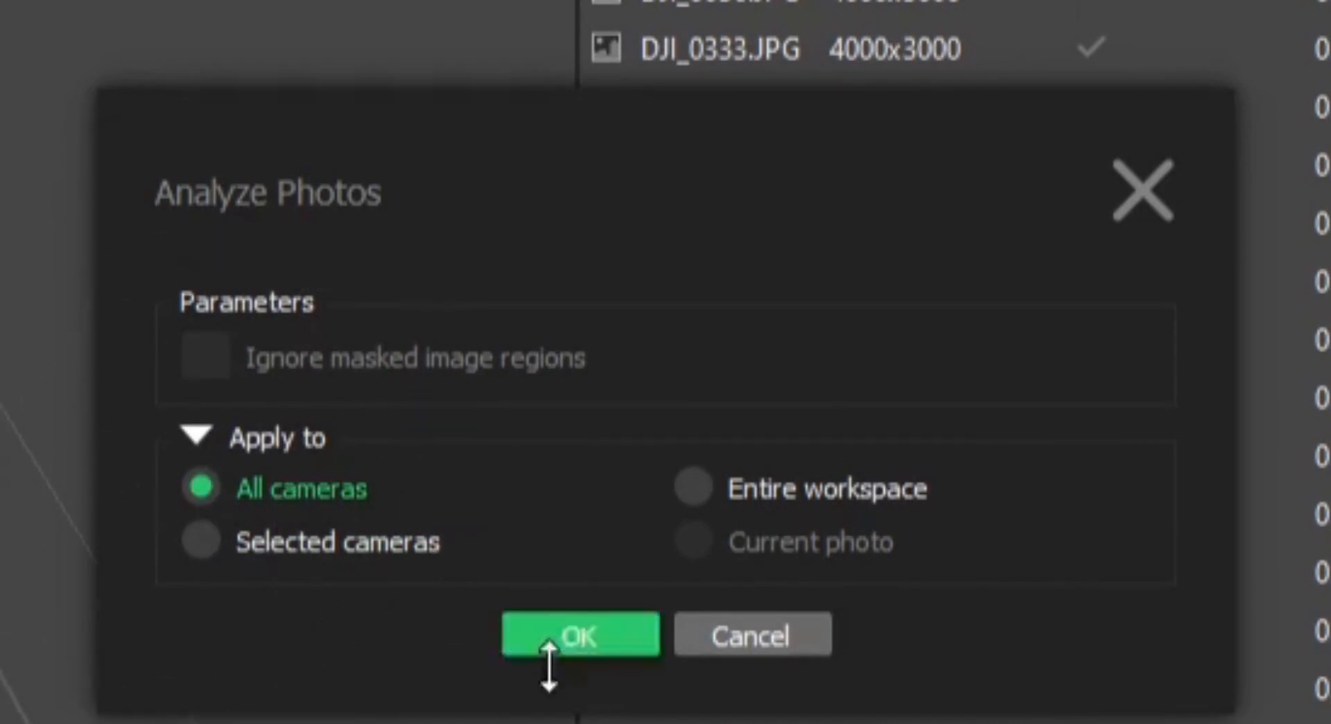
pyautogui.click(592, 645)
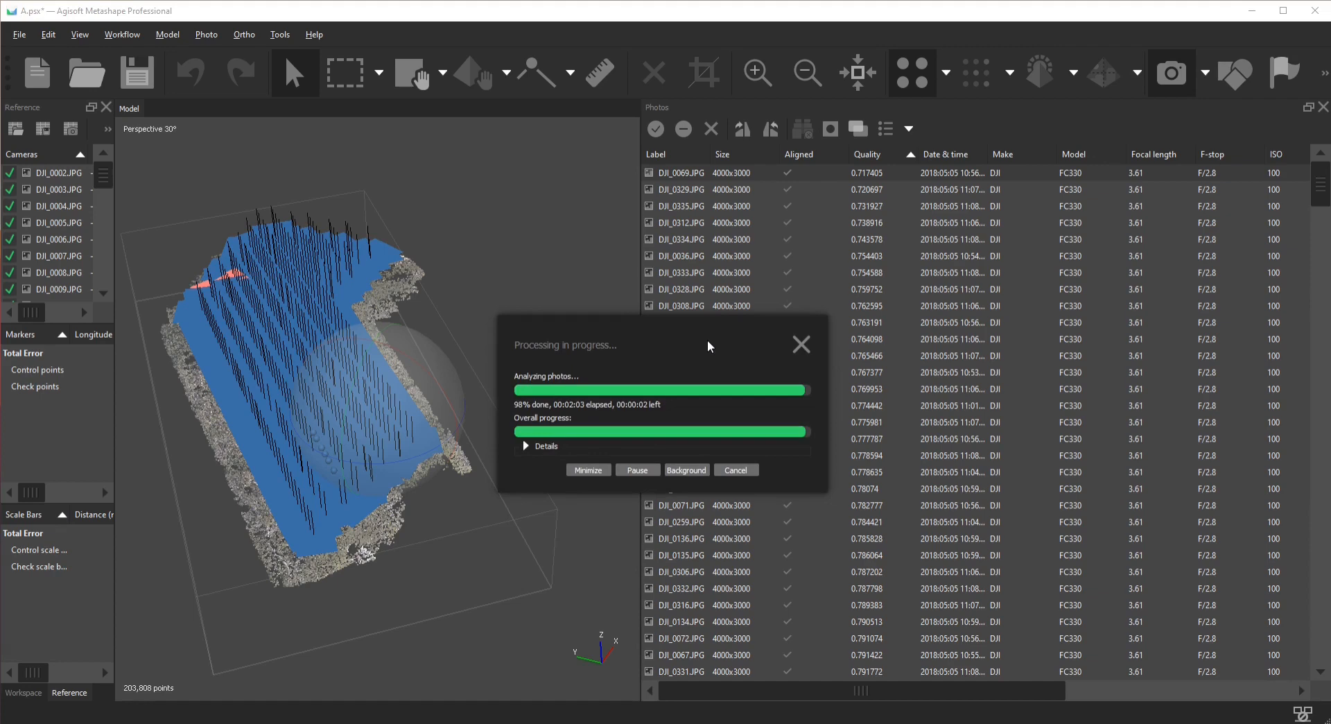
# - Open the lowest-quality photo, DJI_0069.JPG, to inspect its sharpness, and close it
pyautogui.doubleClick(868, 173)
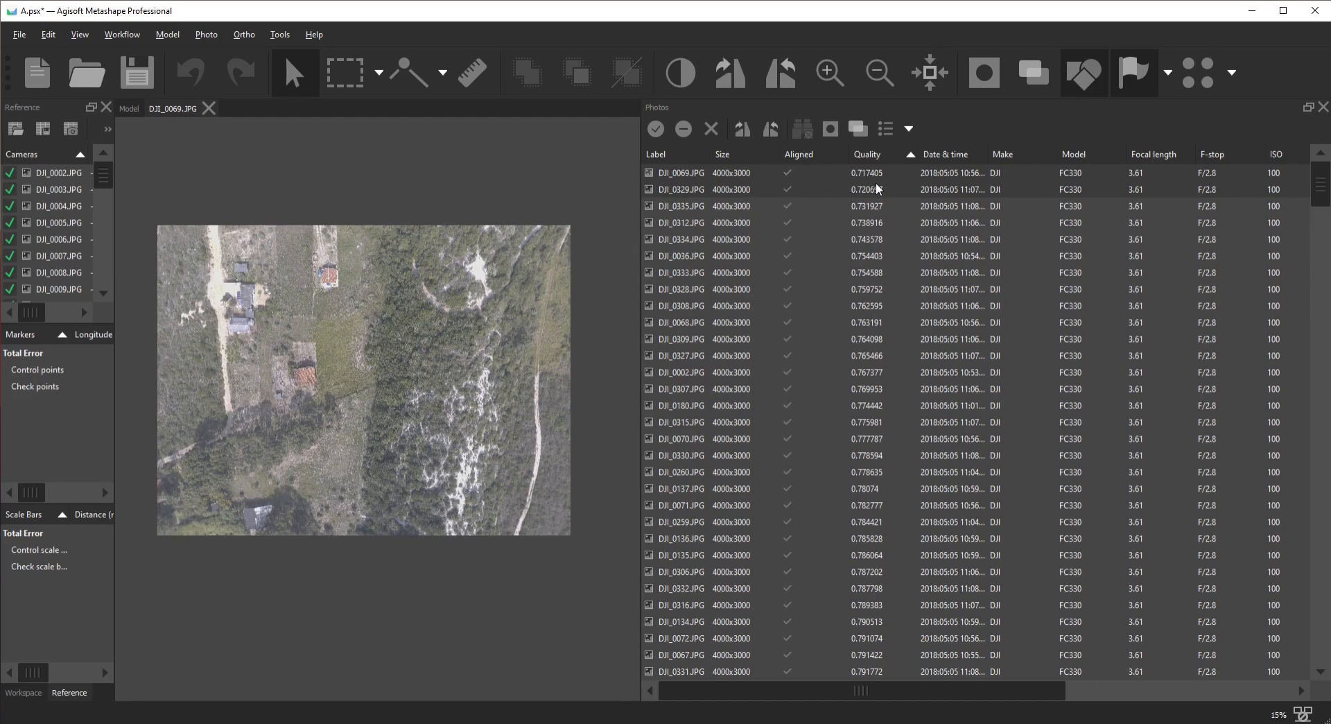
pyautogui.click(209, 108)
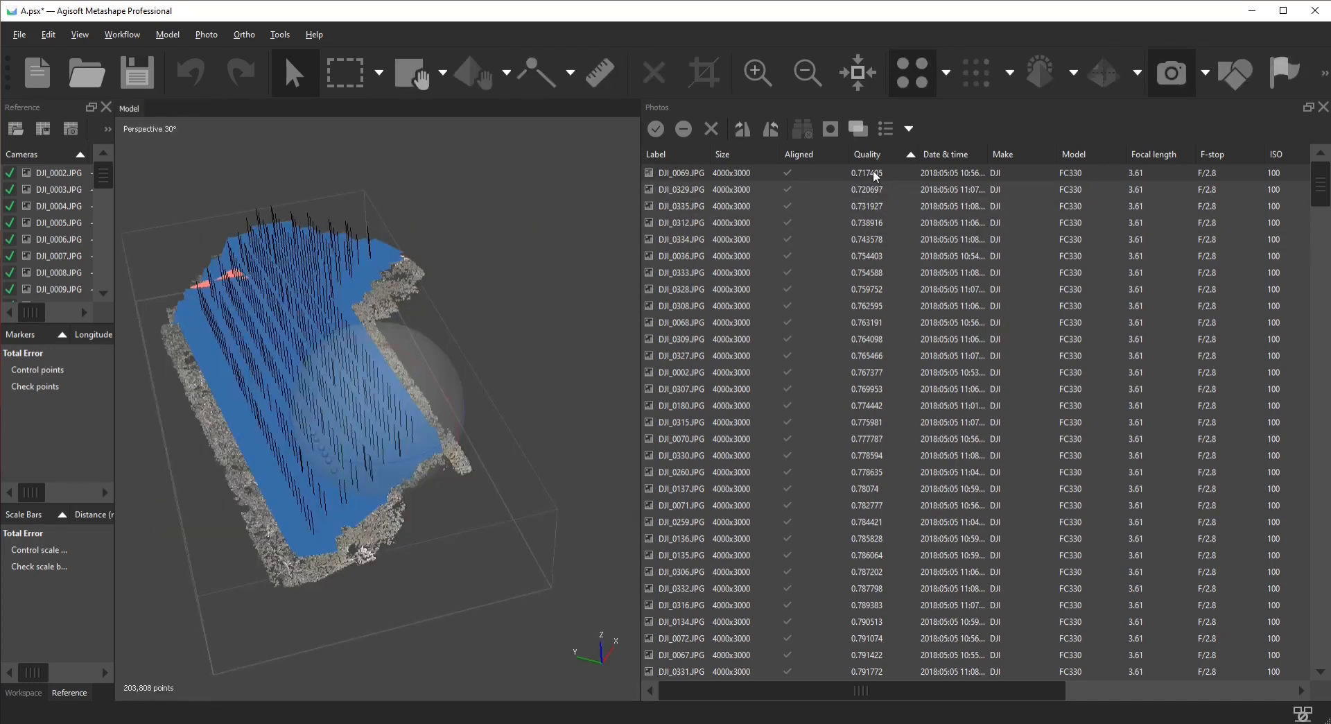
# - Sort the photos by alignment status, locate the six unaligned ones, and inspect images such as DJI_0101.JPG and DJI_0100.JPG
pyautogui.click(831, 154)
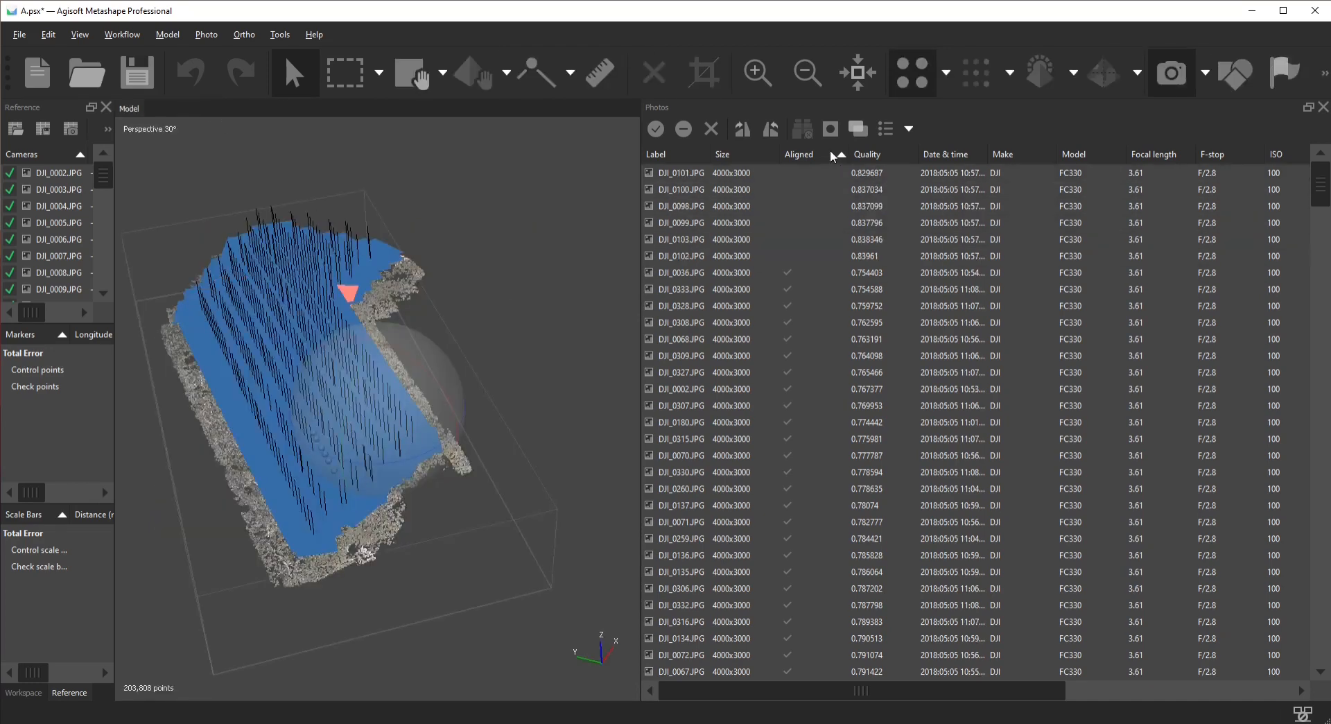
pyautogui.keyDown('shift'); pyautogui.click(757, 258); pyautogui.keyUp('shift')
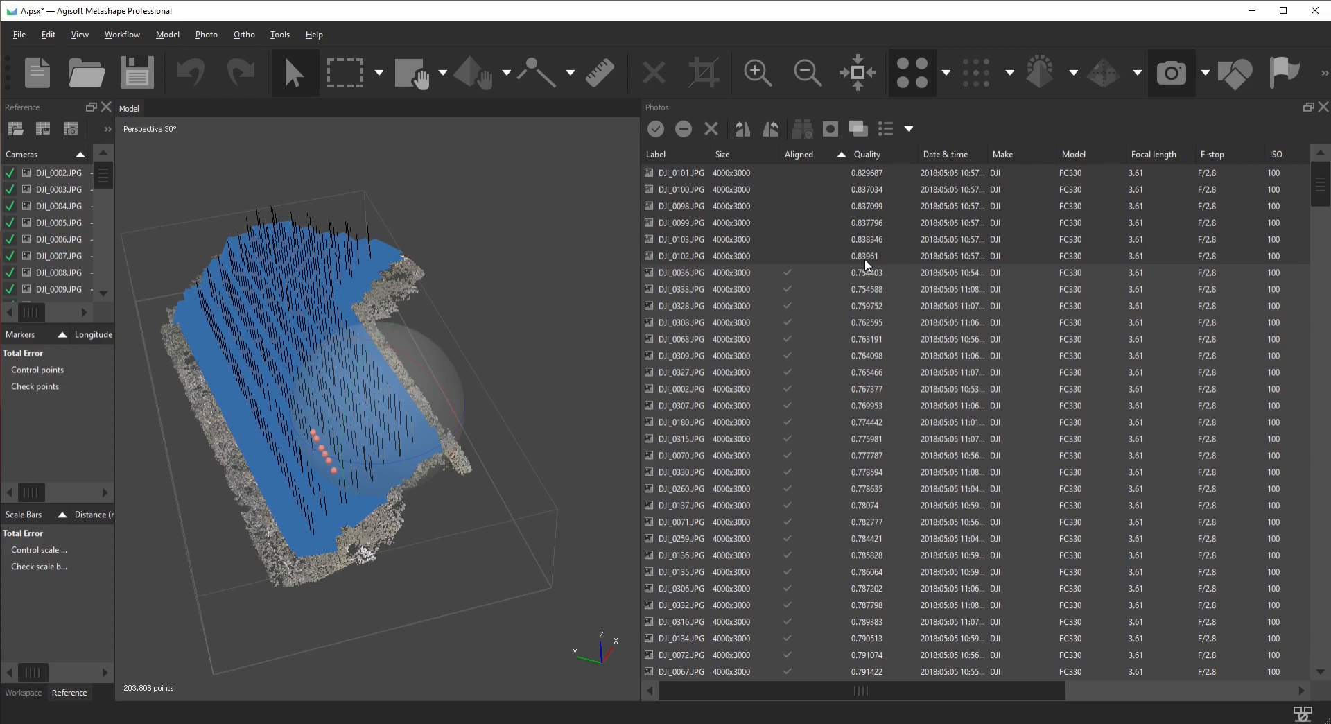
pyautogui.doubleClick(763, 174)
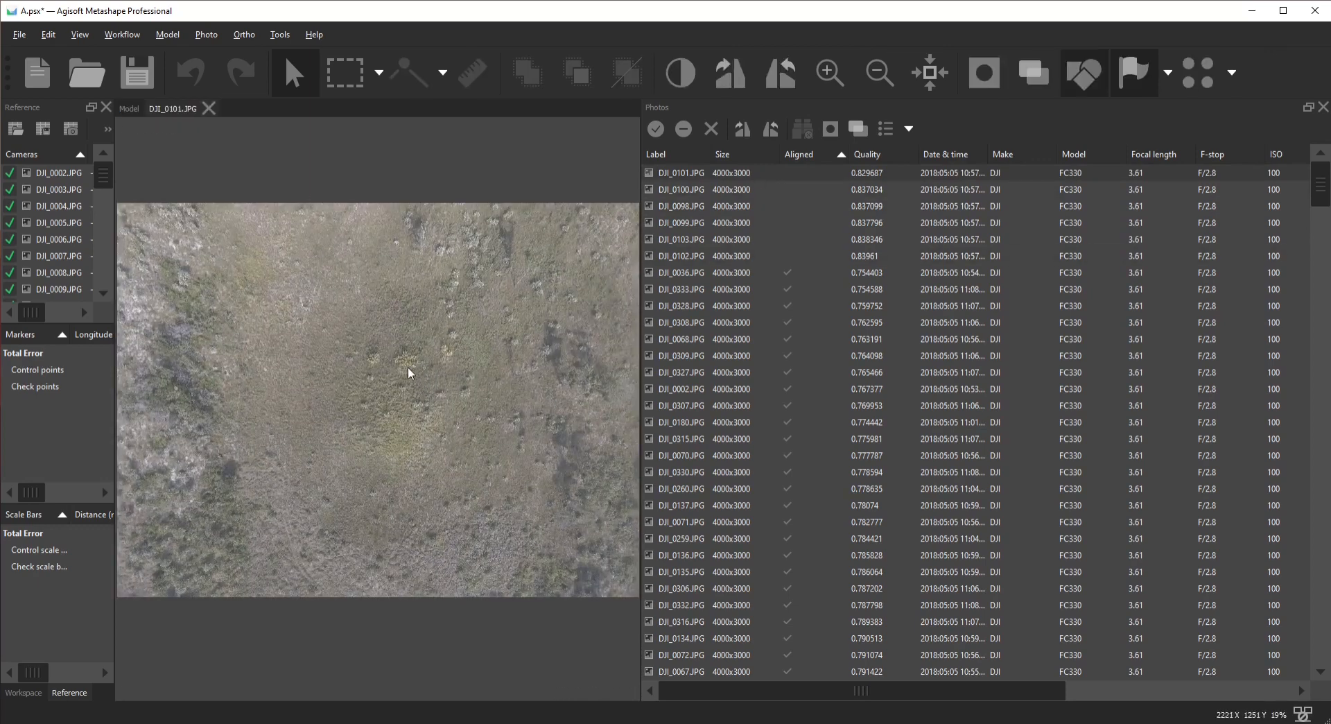
pyautogui.scroll(-1, 409, 370)
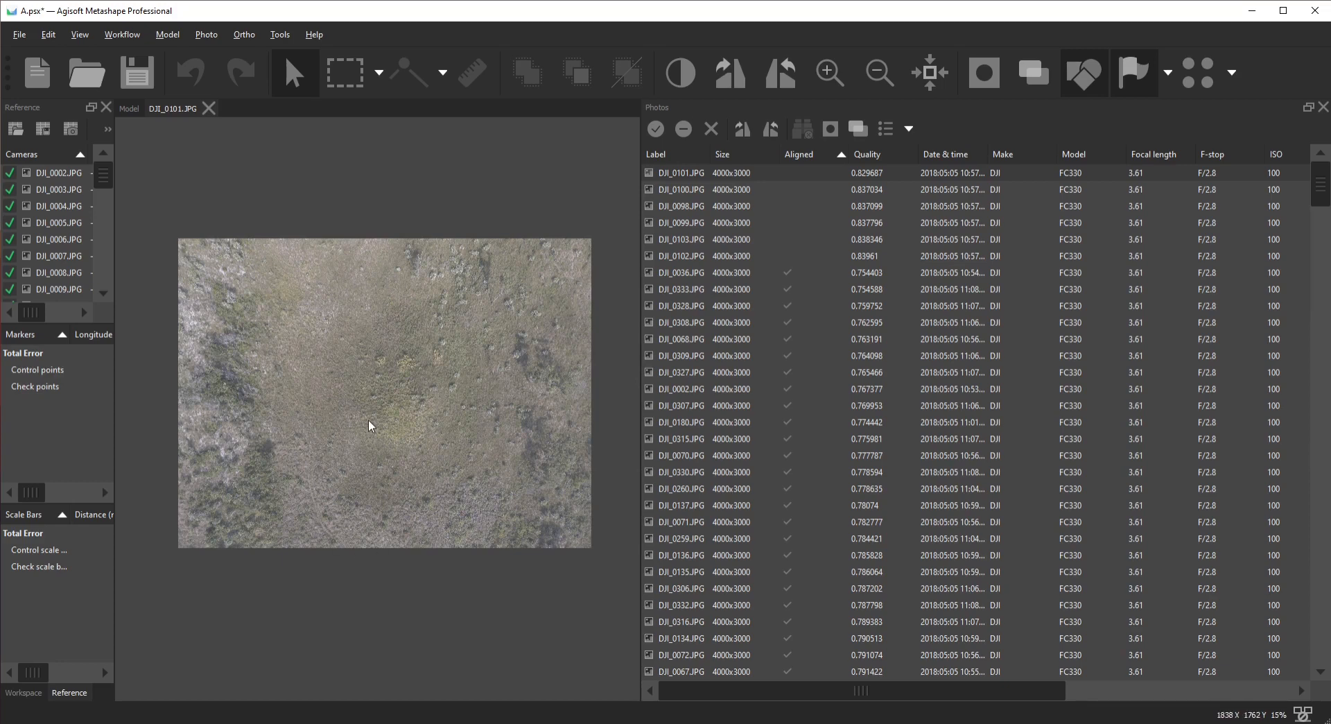
pyautogui.doubleClick(739, 205)
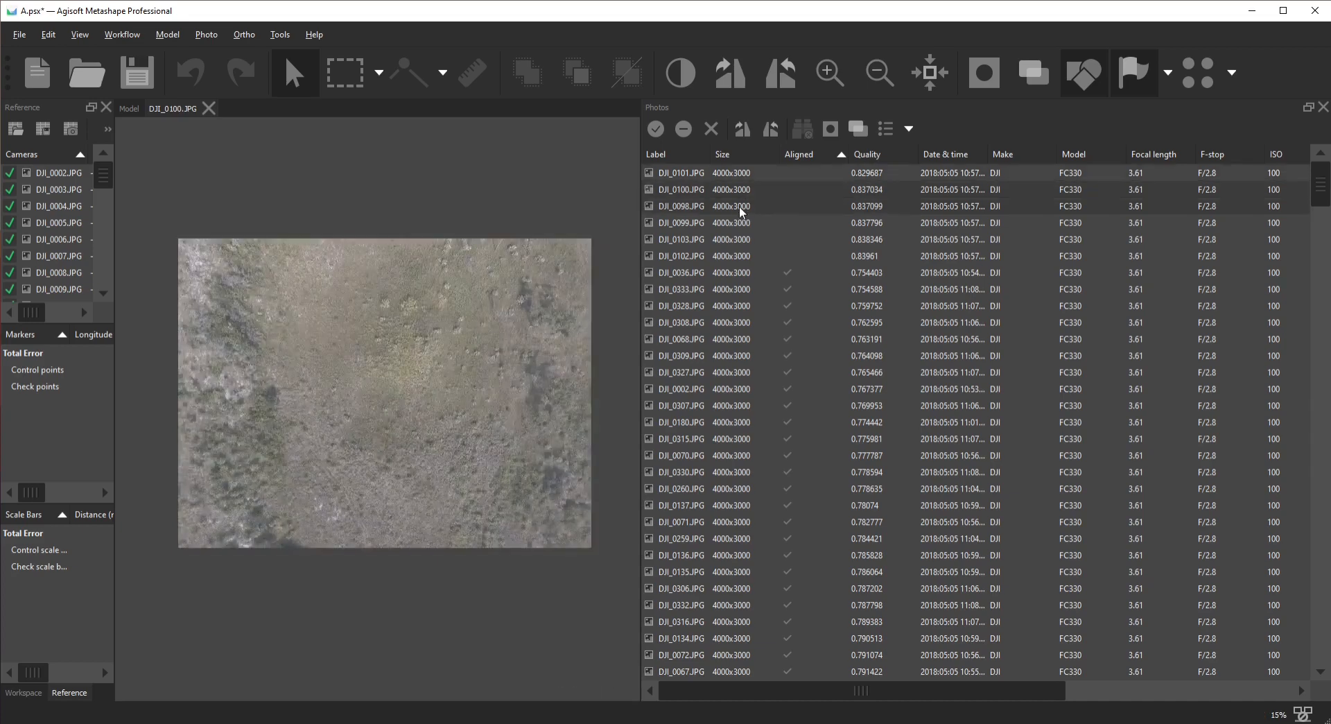
pyautogui.doubleClick(728, 239)
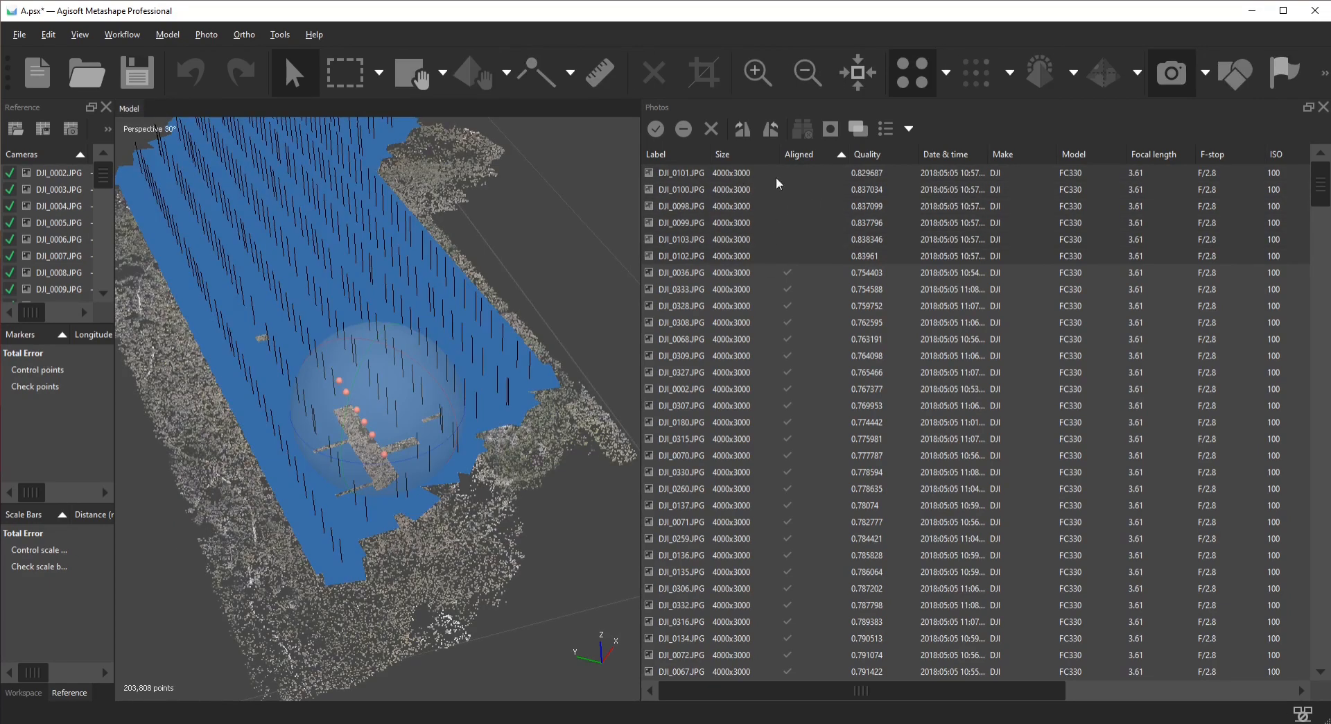
# - Align the six selected unaligned cameras, DJI_0098.JPG to DJI_0103.JPG
pyautogui.rightClick(741, 173)
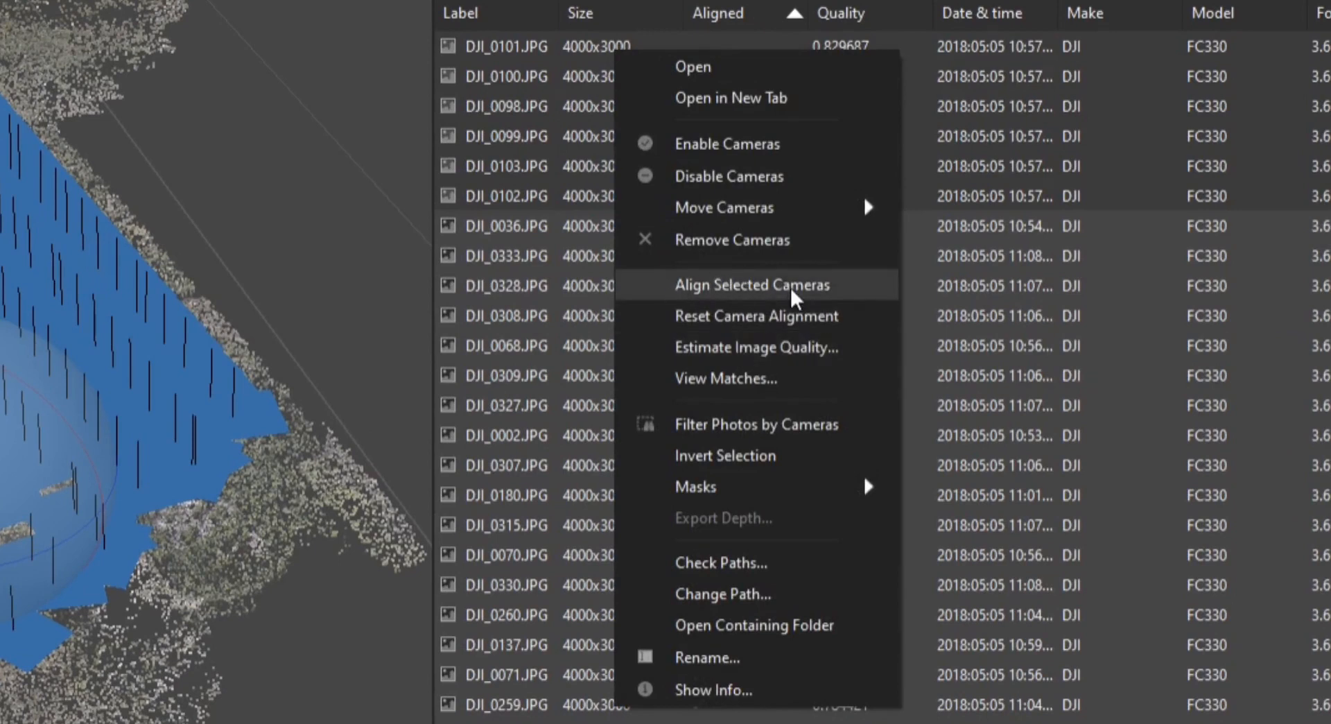
pyautogui.click(697, 285)
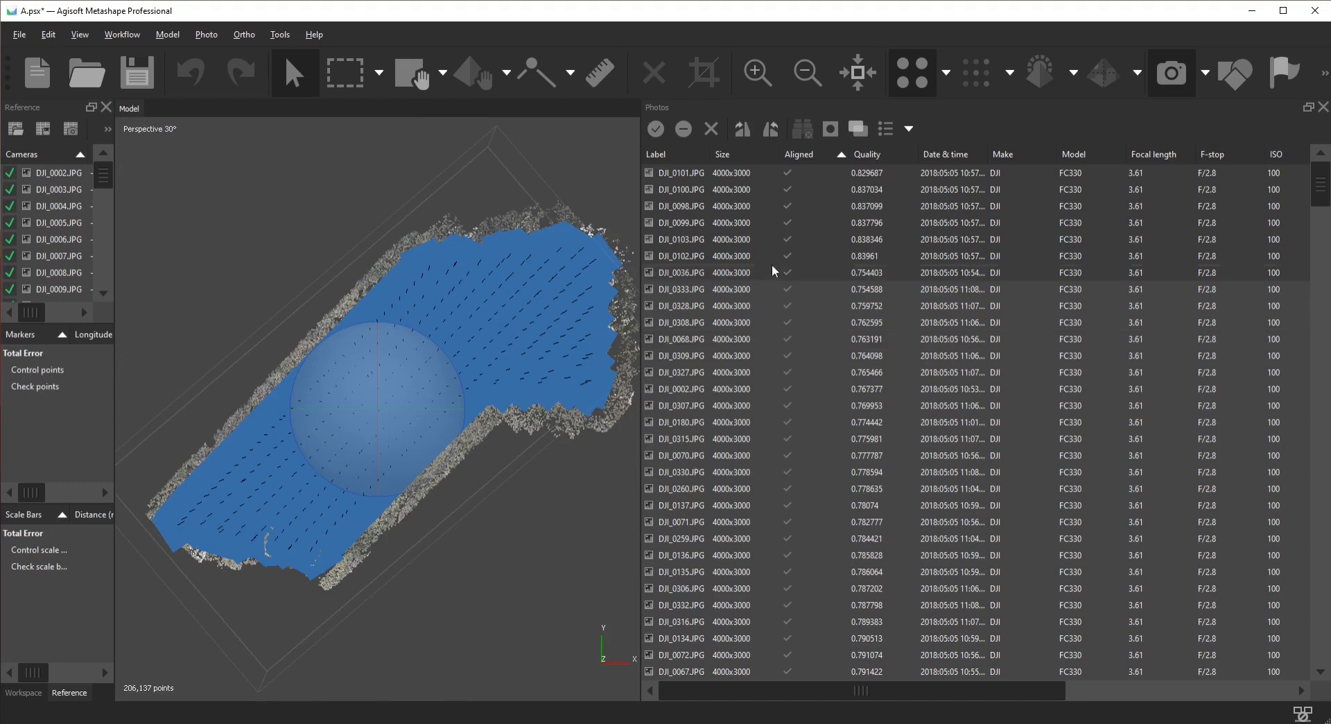
# - Examine the valid and invalid matches of DJI_0101.JPG with DJI_0186.JPG, DJI_0112.JPG, DJI_0258.JPG and neighbouring entries, and close the matches view
pyautogui.moveTo(446, 451); pyautogui.dragTo(380, 371)
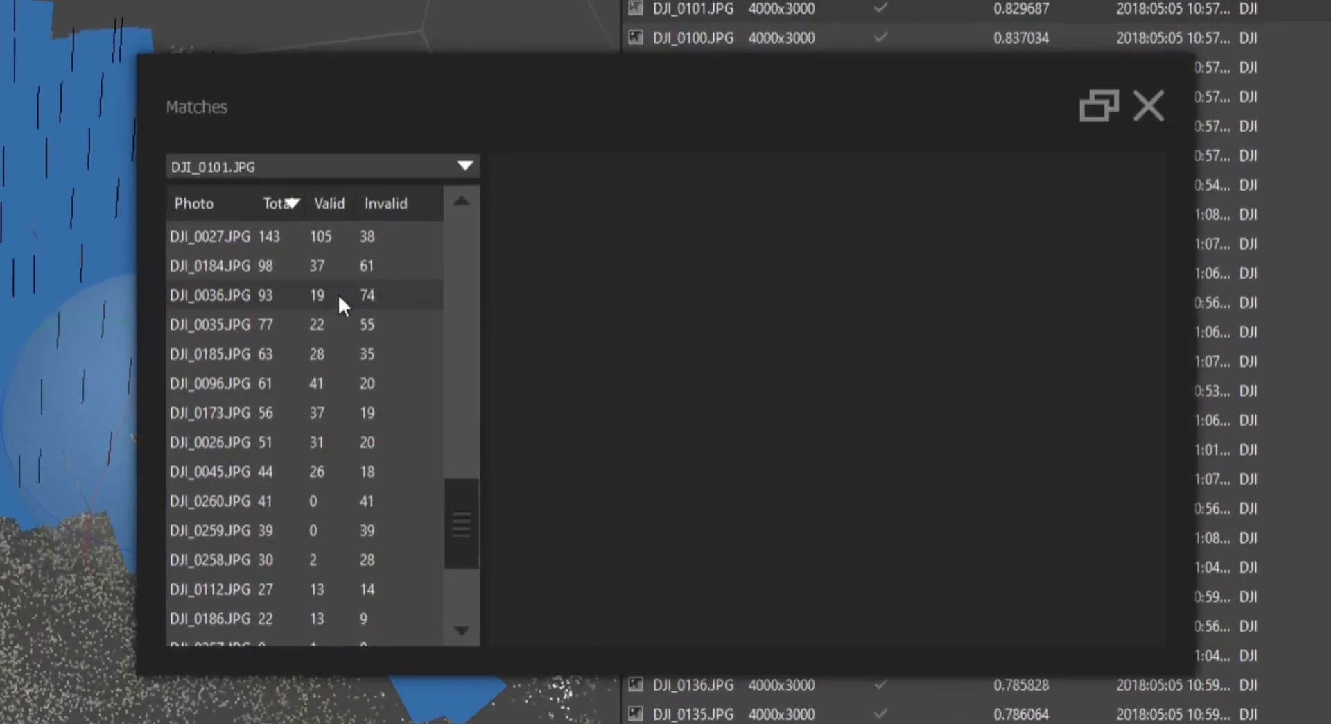
pyautogui.scroll(-3, 489, 337)
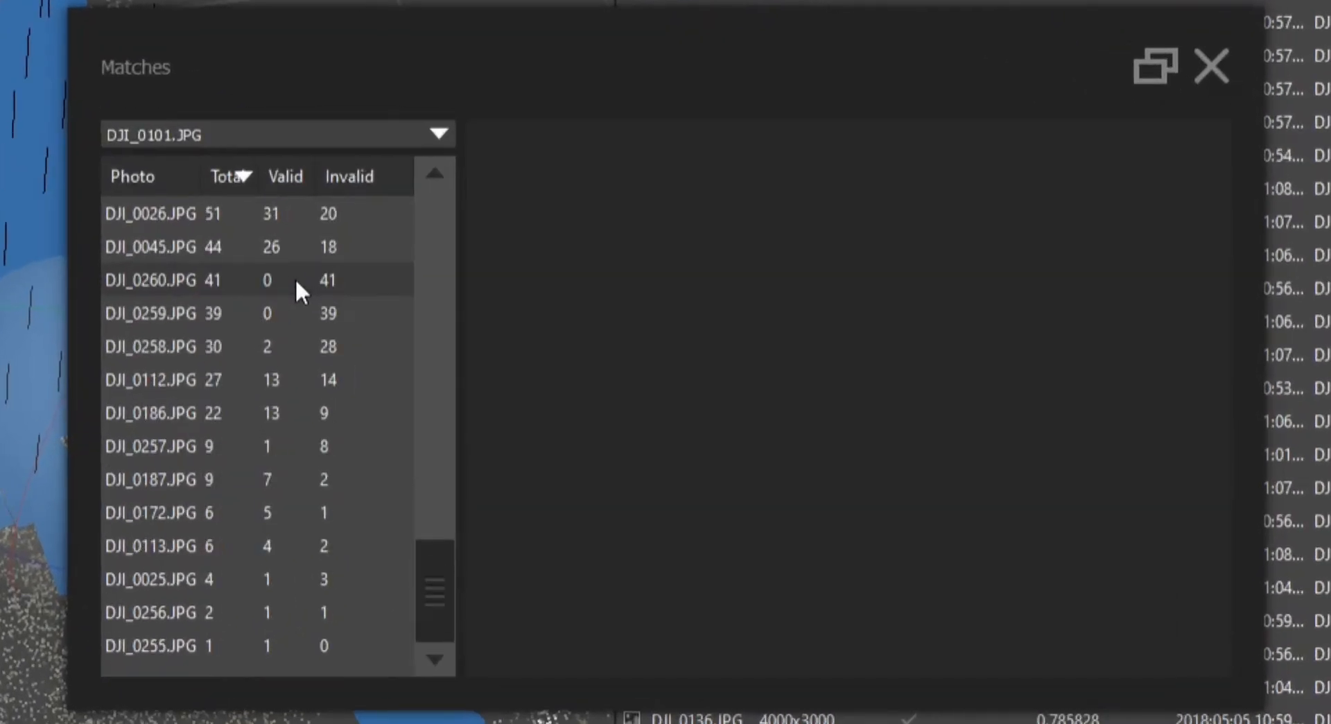
pyautogui.click(429, 406)
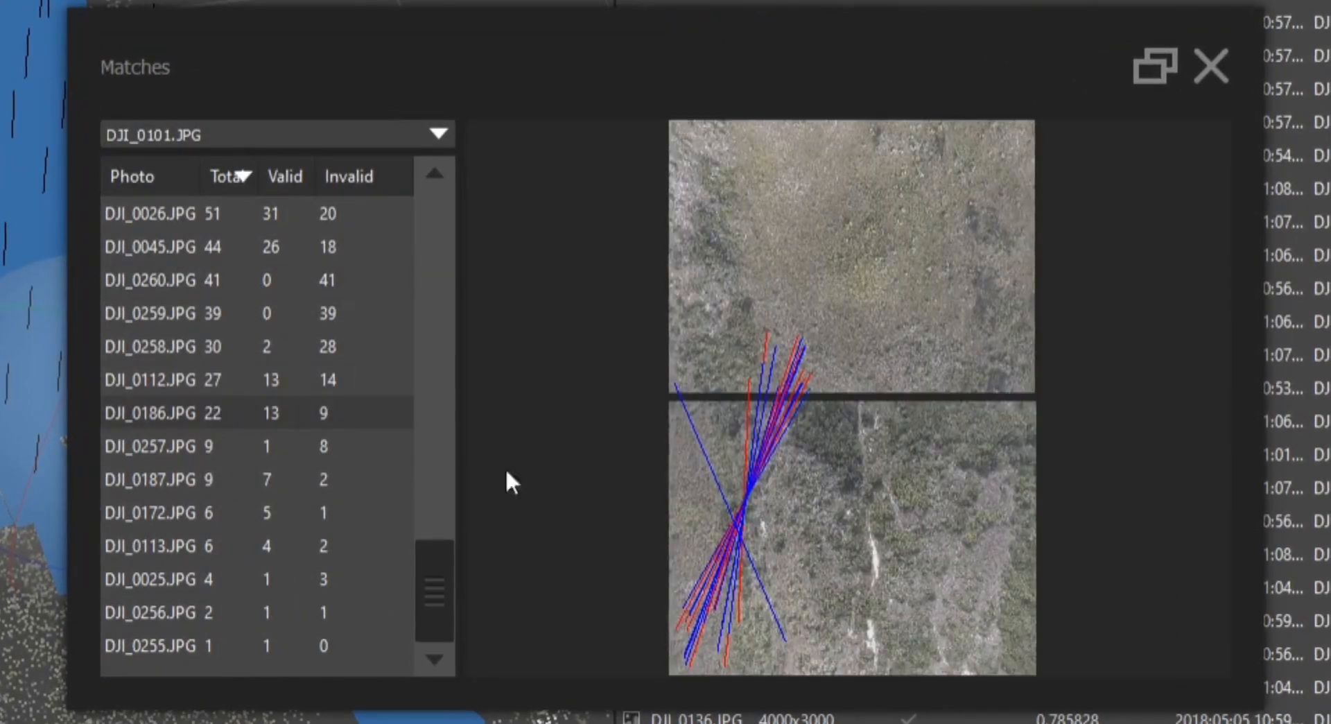
pyautogui.click(194, 379)
pyautogui.click(195, 352)
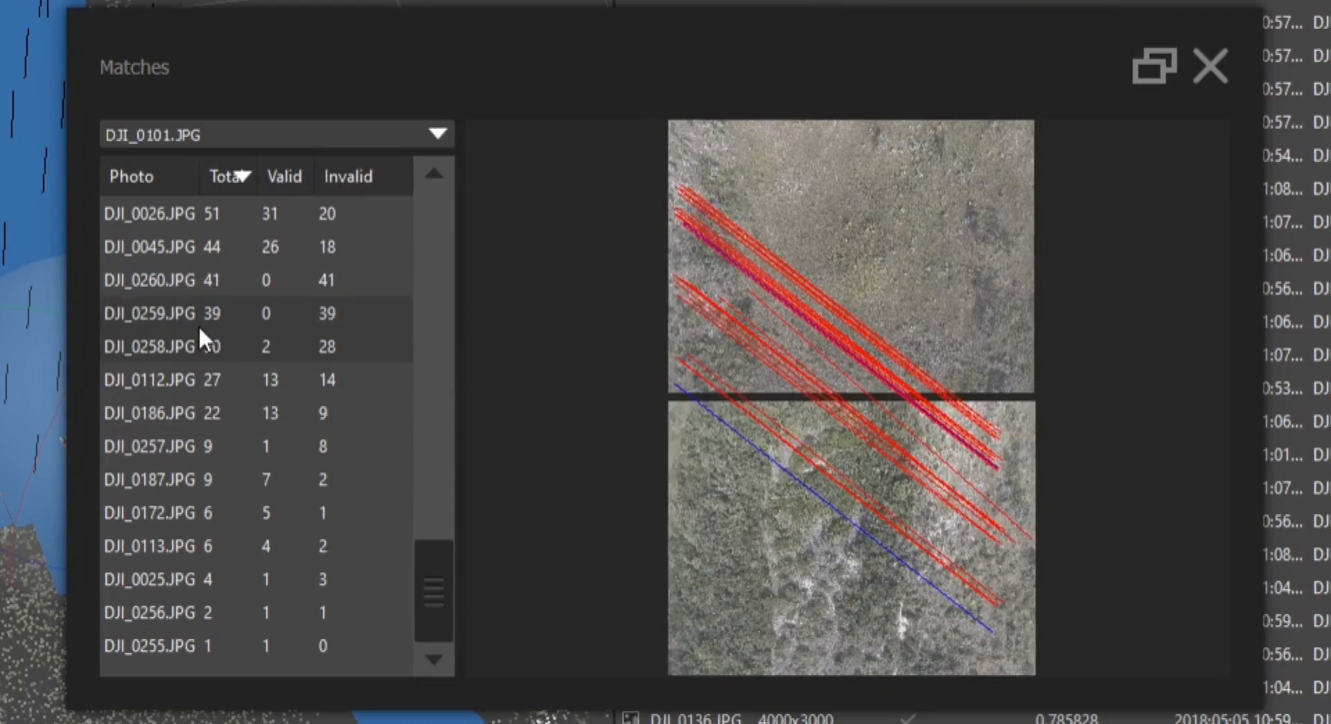
pyautogui.click(198, 325)
pyautogui.click(198, 291)
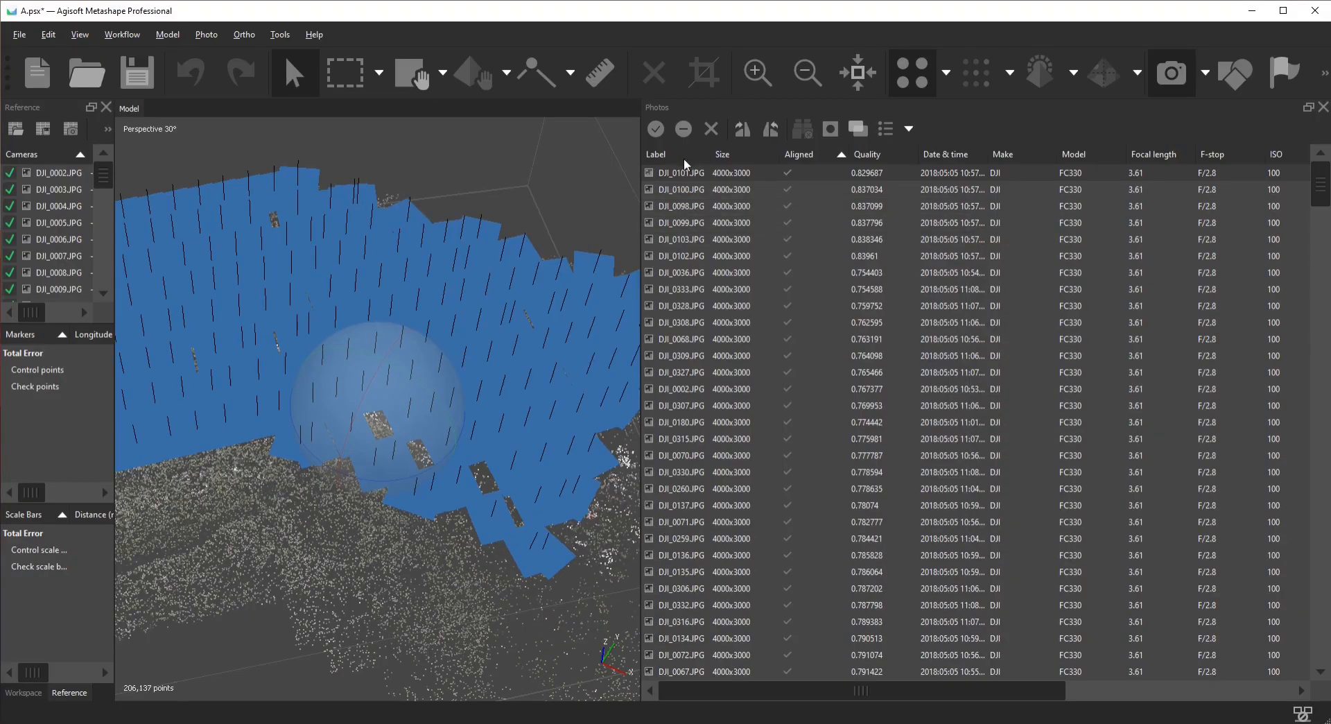
# - Sort the photos by label and examine the camera positions and photo coverage from several angles
pyautogui.click(684, 154)
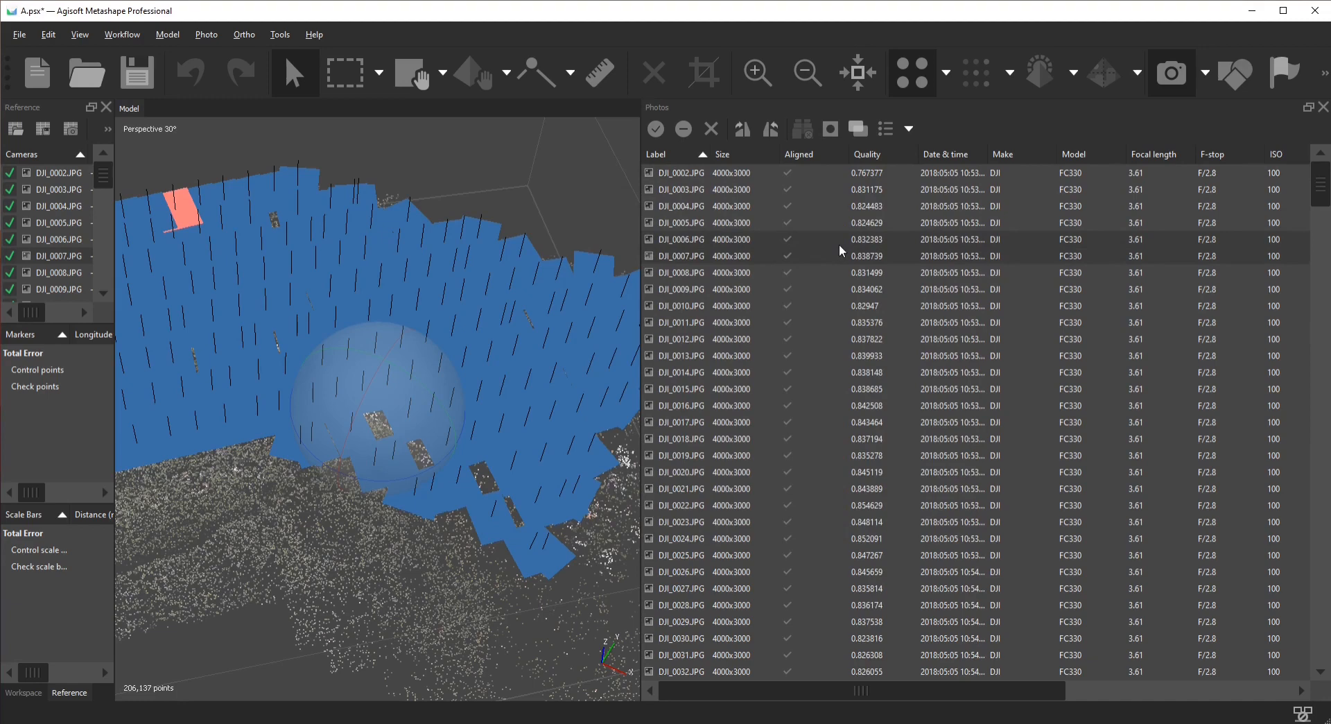
pyautogui.moveTo(429, 326); pyautogui.dragTo(345, 492)
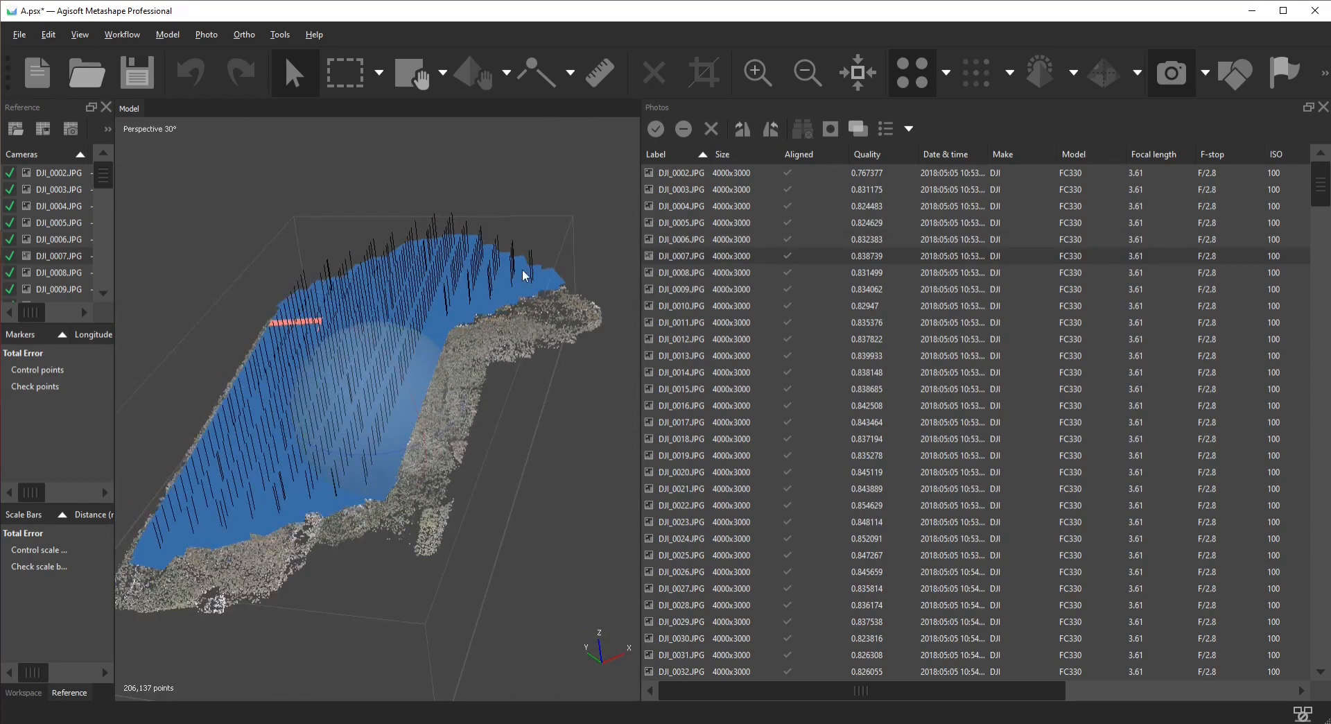
pyautogui.moveTo(186, 480); pyautogui.dragTo(359, 438)
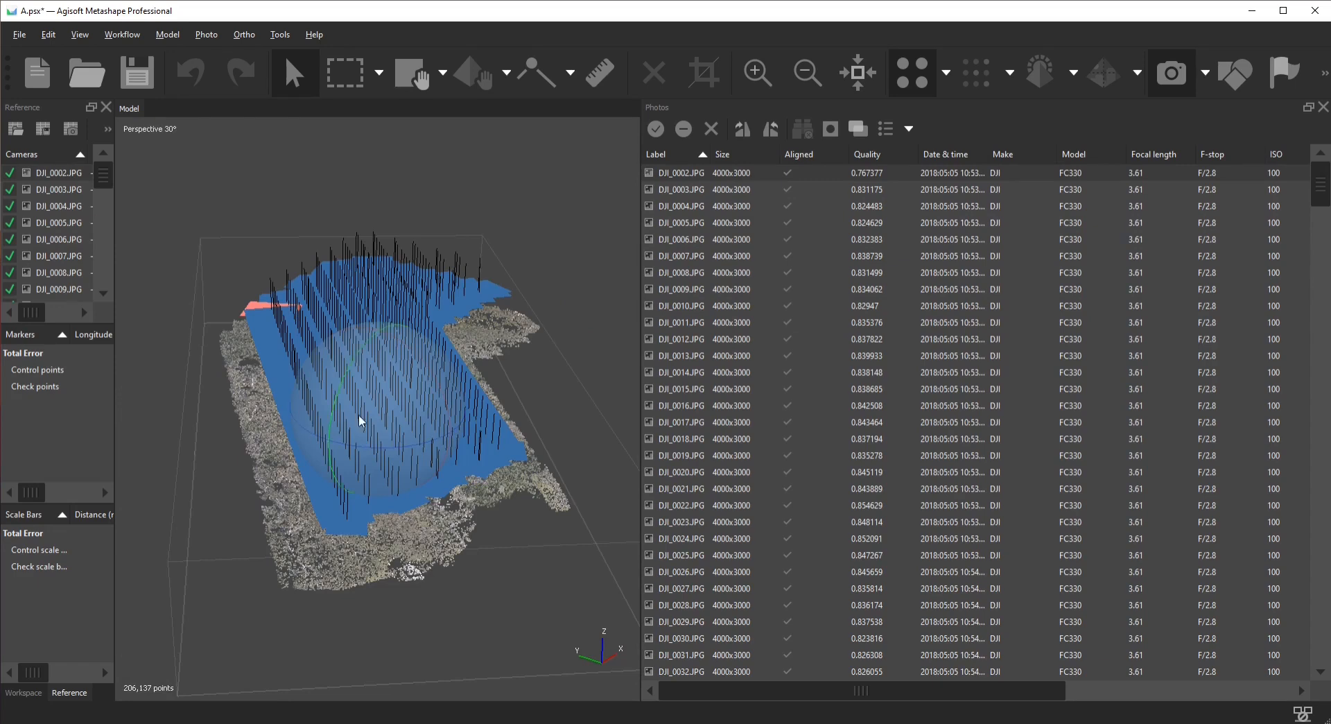
pyautogui.moveTo(391, 425); pyautogui.dragTo(413, 472)
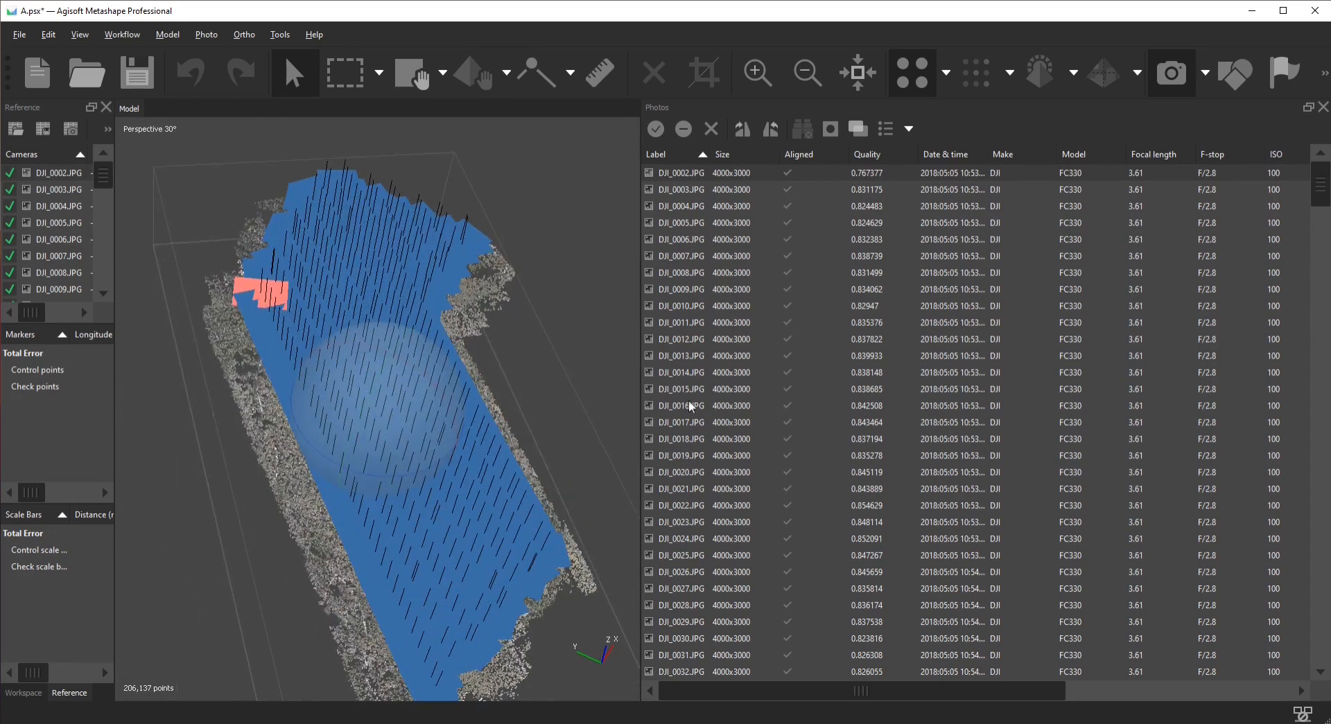
# - Display the photos as thumbnails instead of a detailed list
pyautogui.click(908, 128)
pyautogui.click(921, 169)
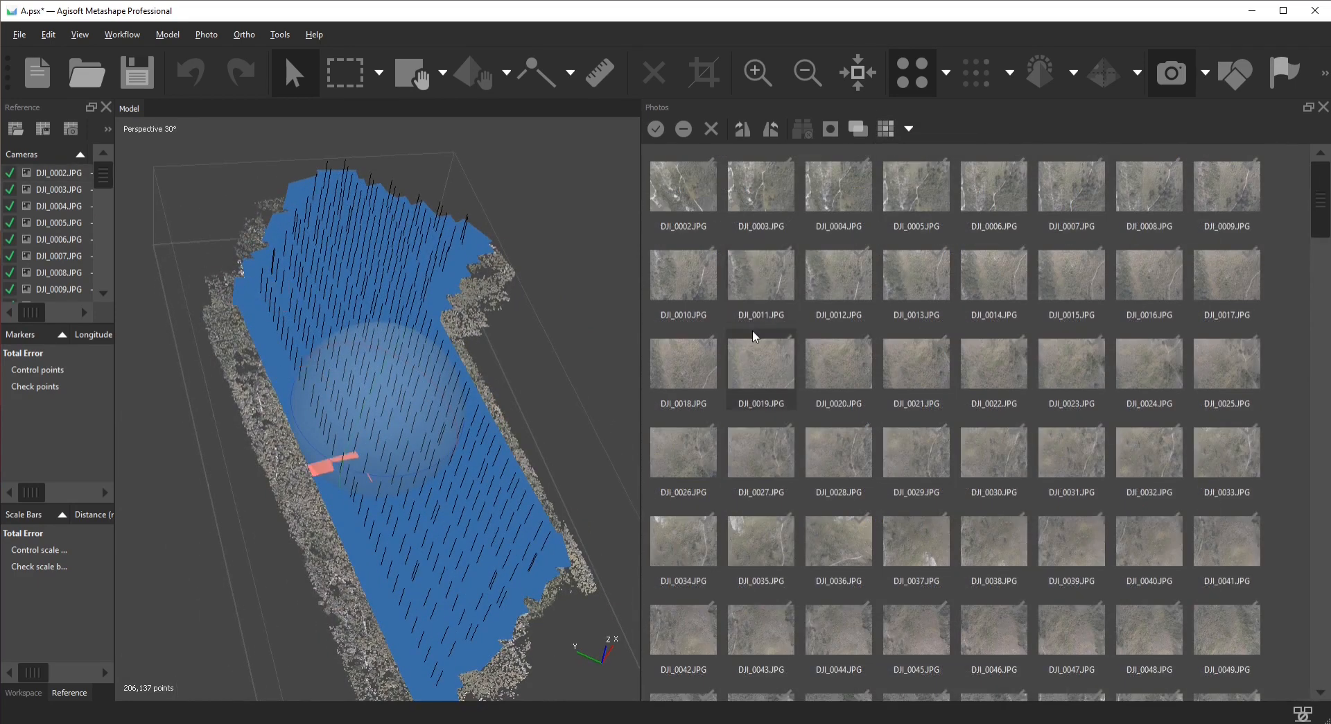